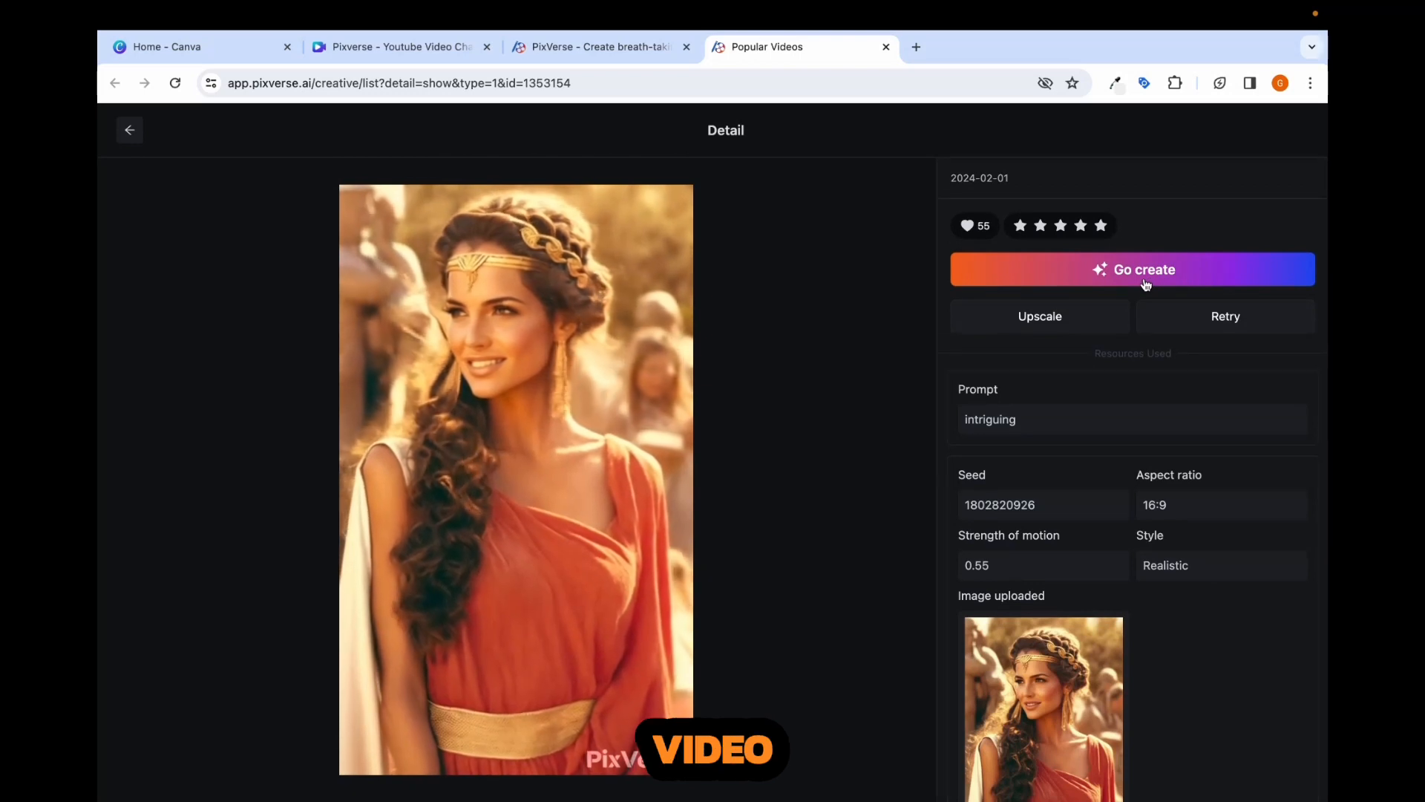
# - Open the creation settings based on the popular "intriguing" video and review its image prompt and motion strength
pyautogui.click(1149, 280)
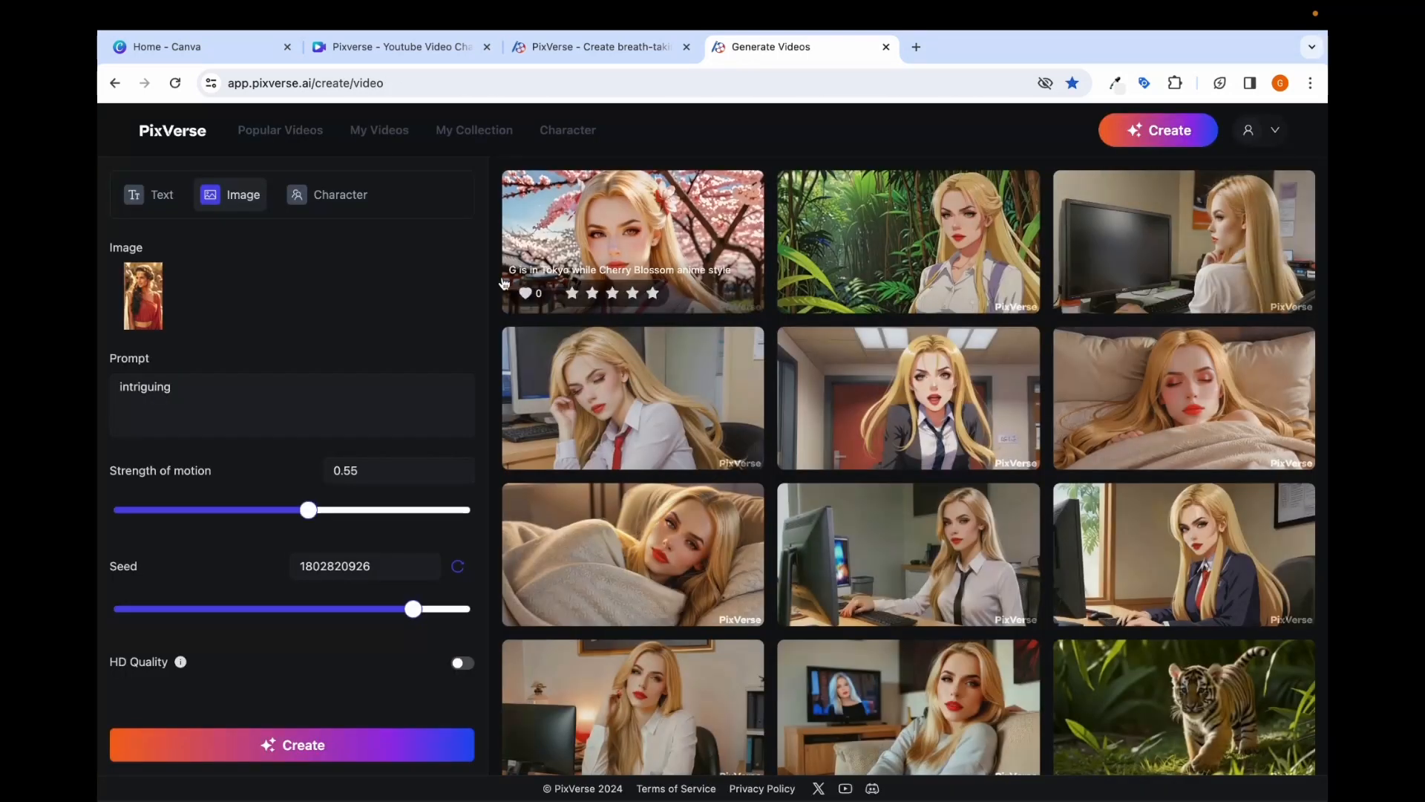
pyautogui.click(205, 398)
pyautogui.click(230, 484)
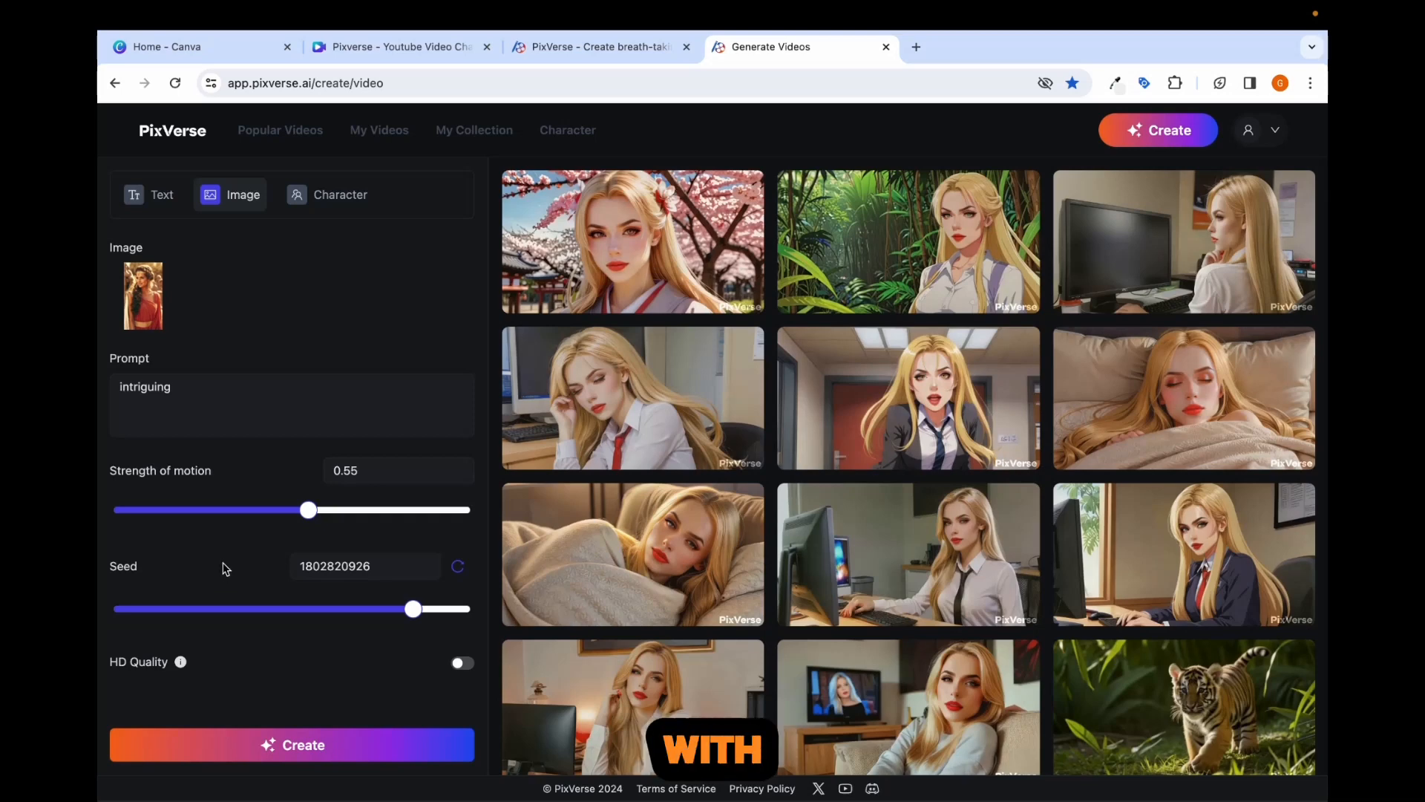
# - Open the form for creating a new character from the My Character page
pyautogui.click(573, 138)
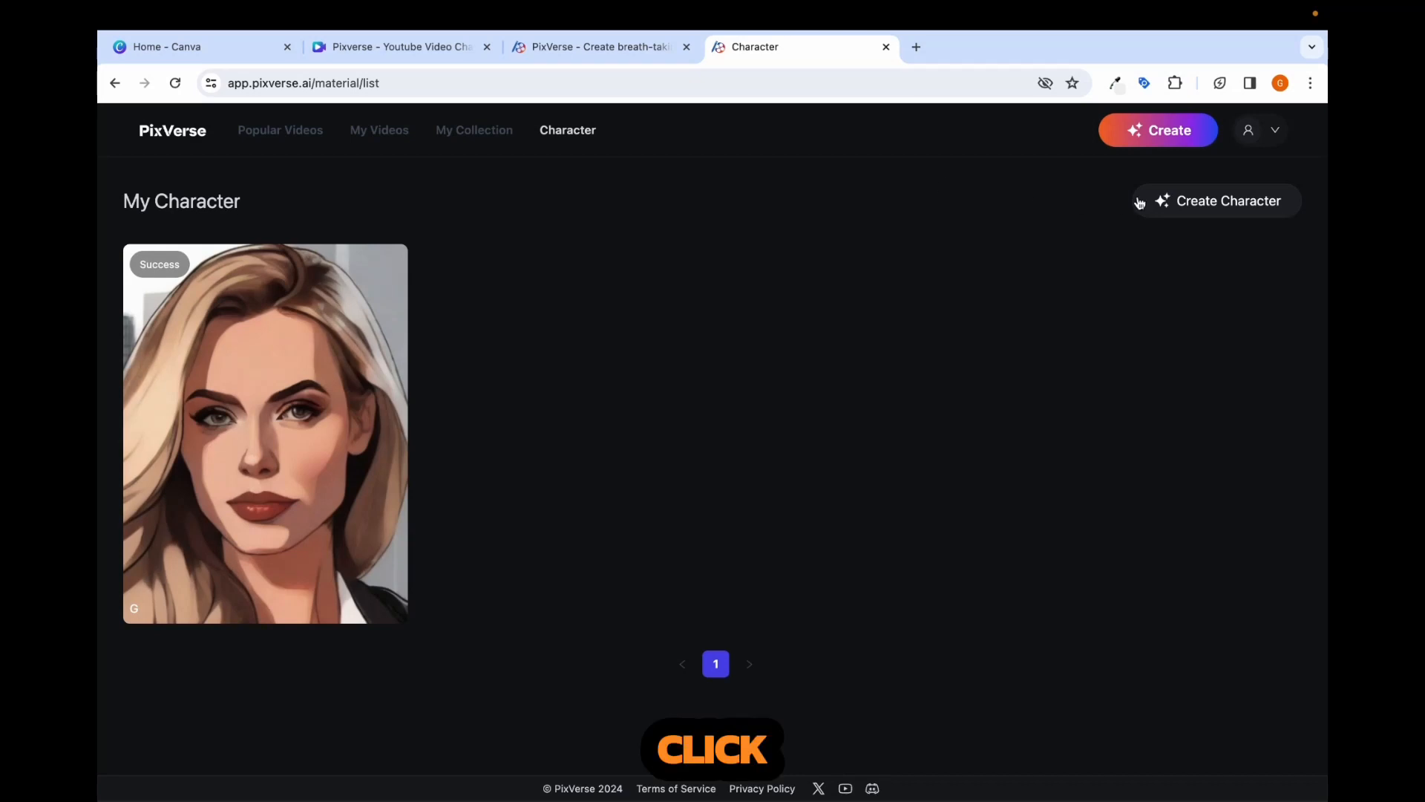
pyautogui.click(1218, 210)
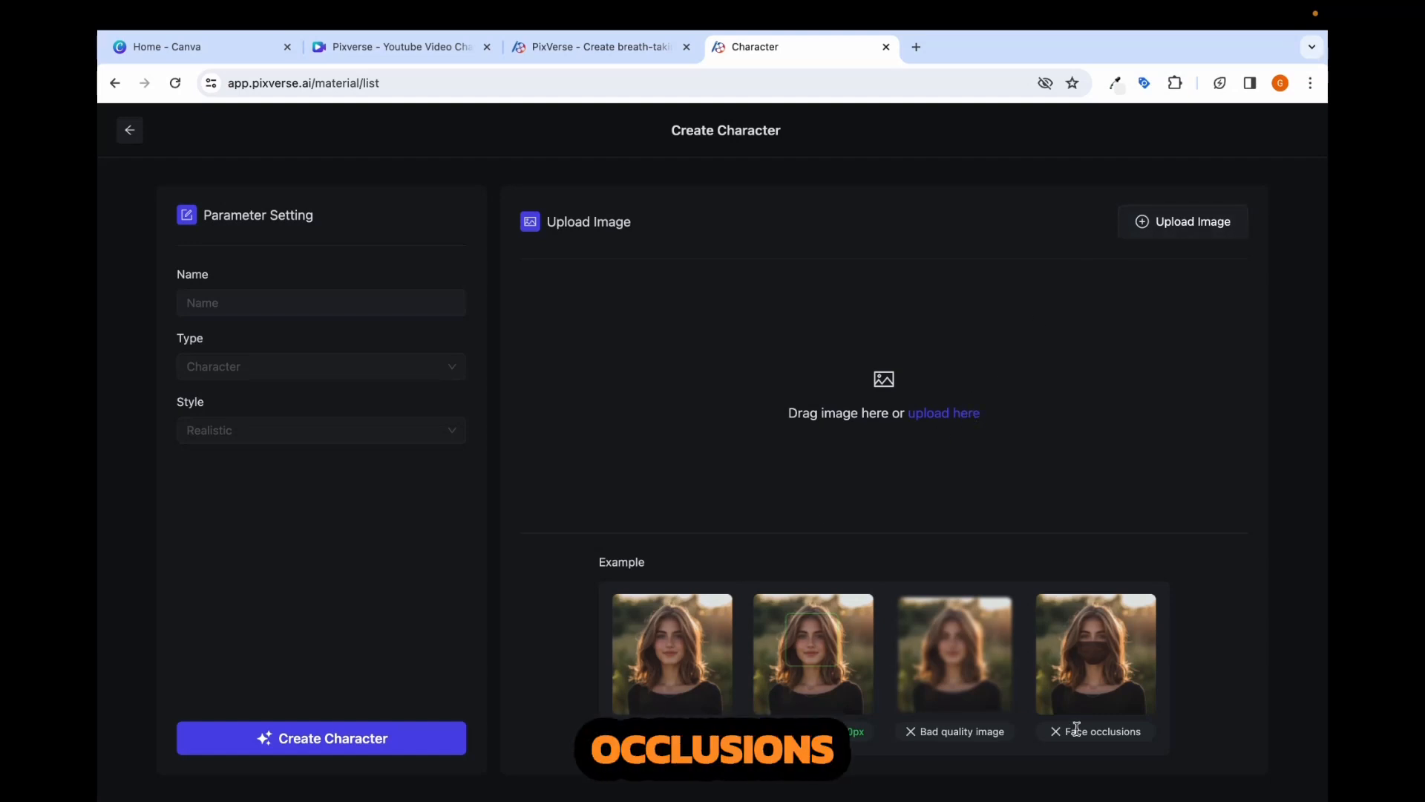
# - Try to upload synclabsjo.png from the Desktop folder as the character's image
pyautogui.click(959, 419)
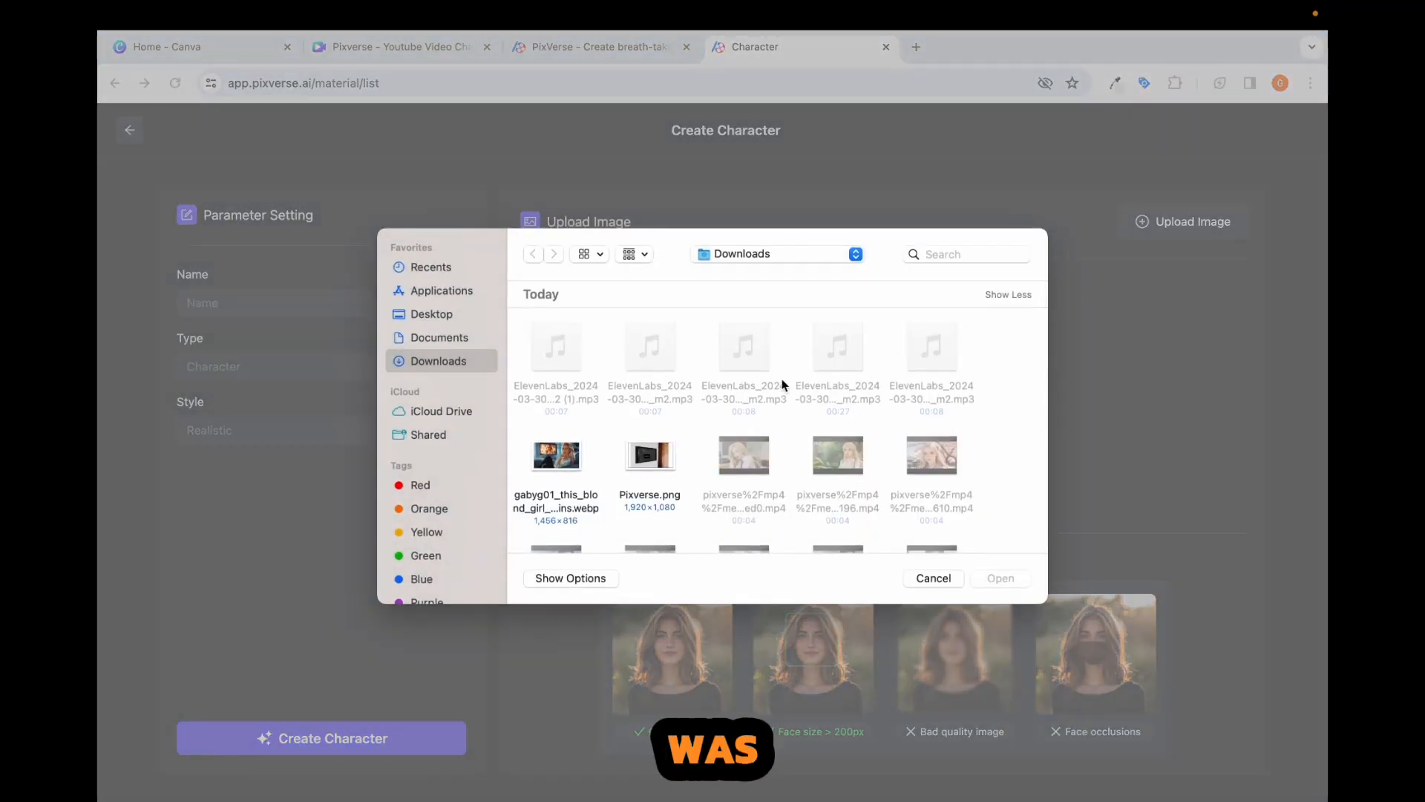
pyautogui.click(438, 312)
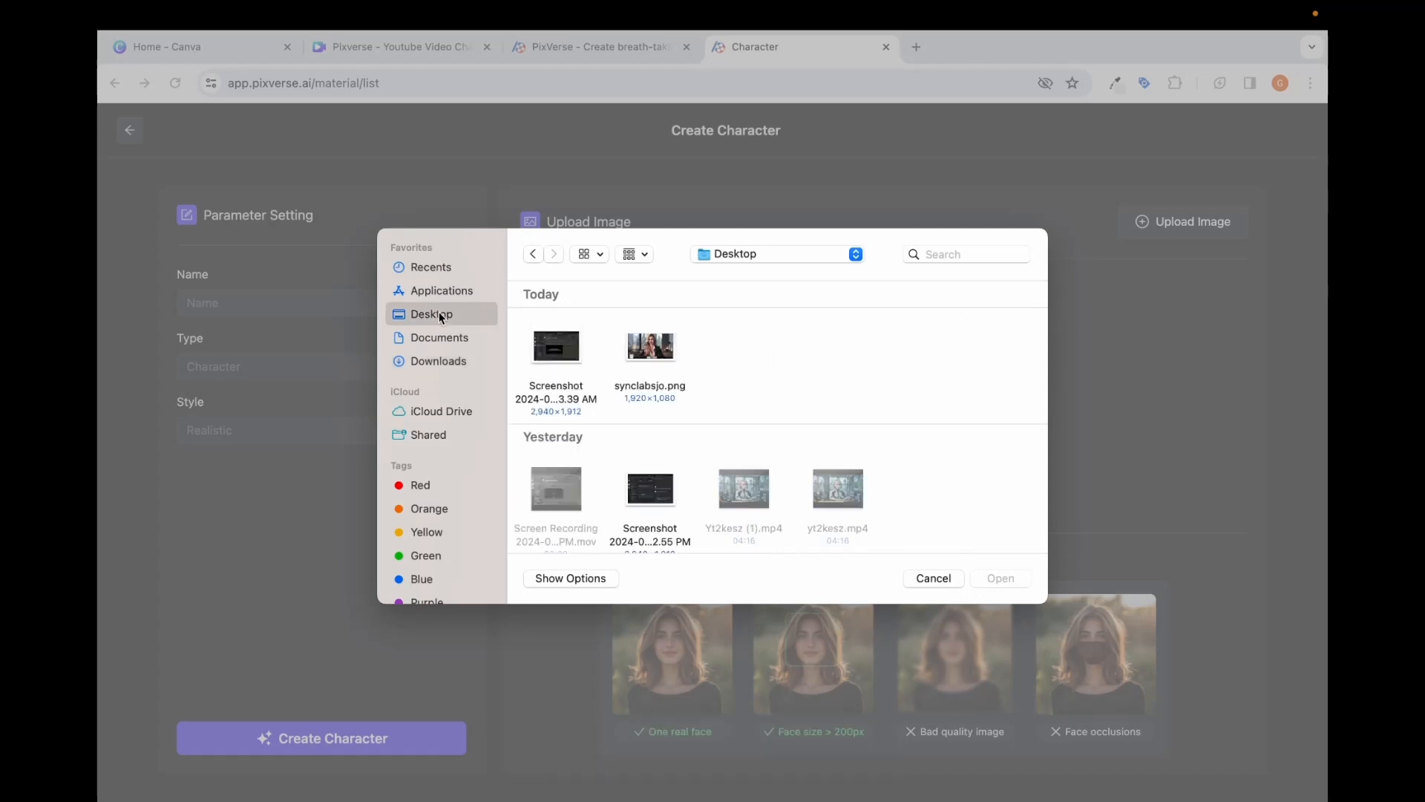
pyautogui.click(654, 343)
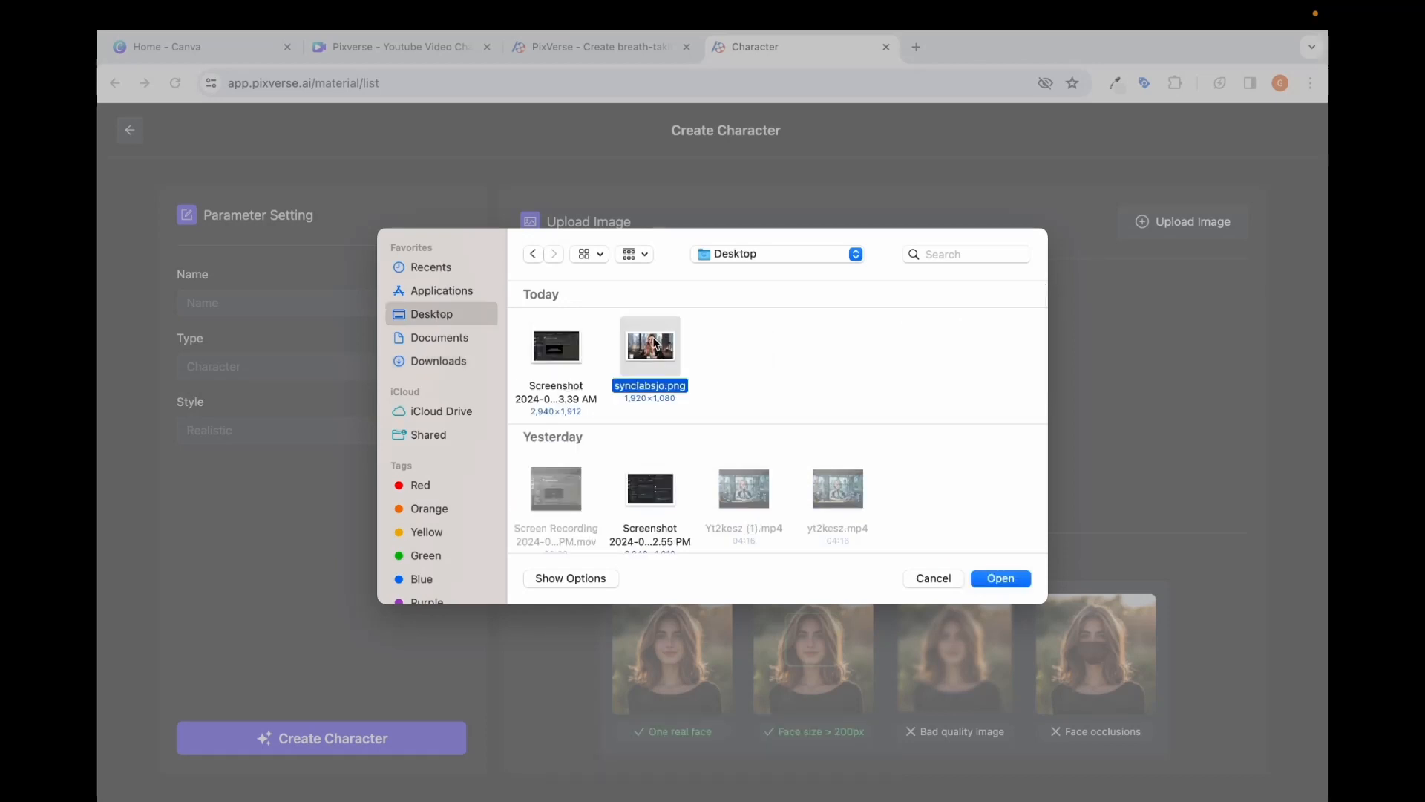
pyautogui.click(1005, 581)
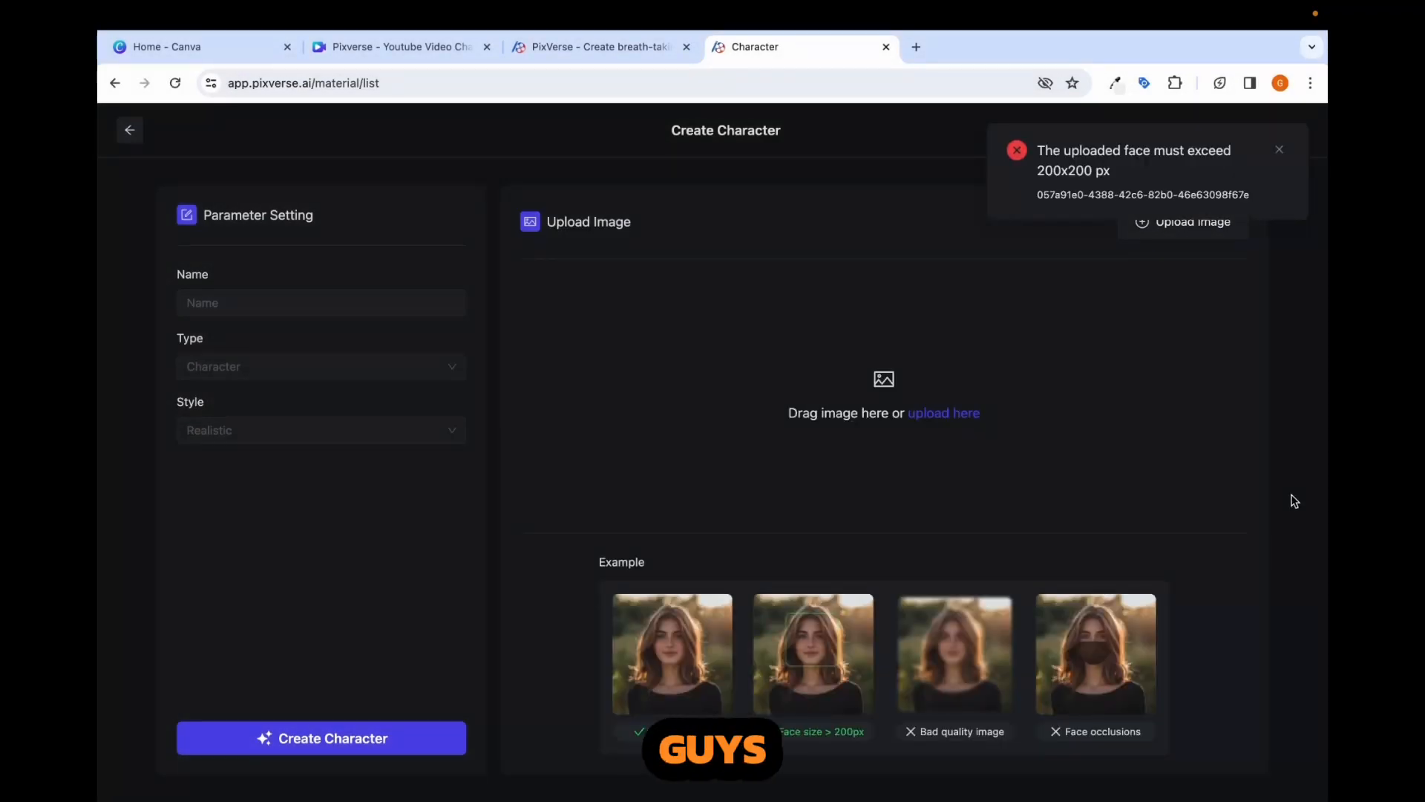
pyautogui.click(1280, 150)
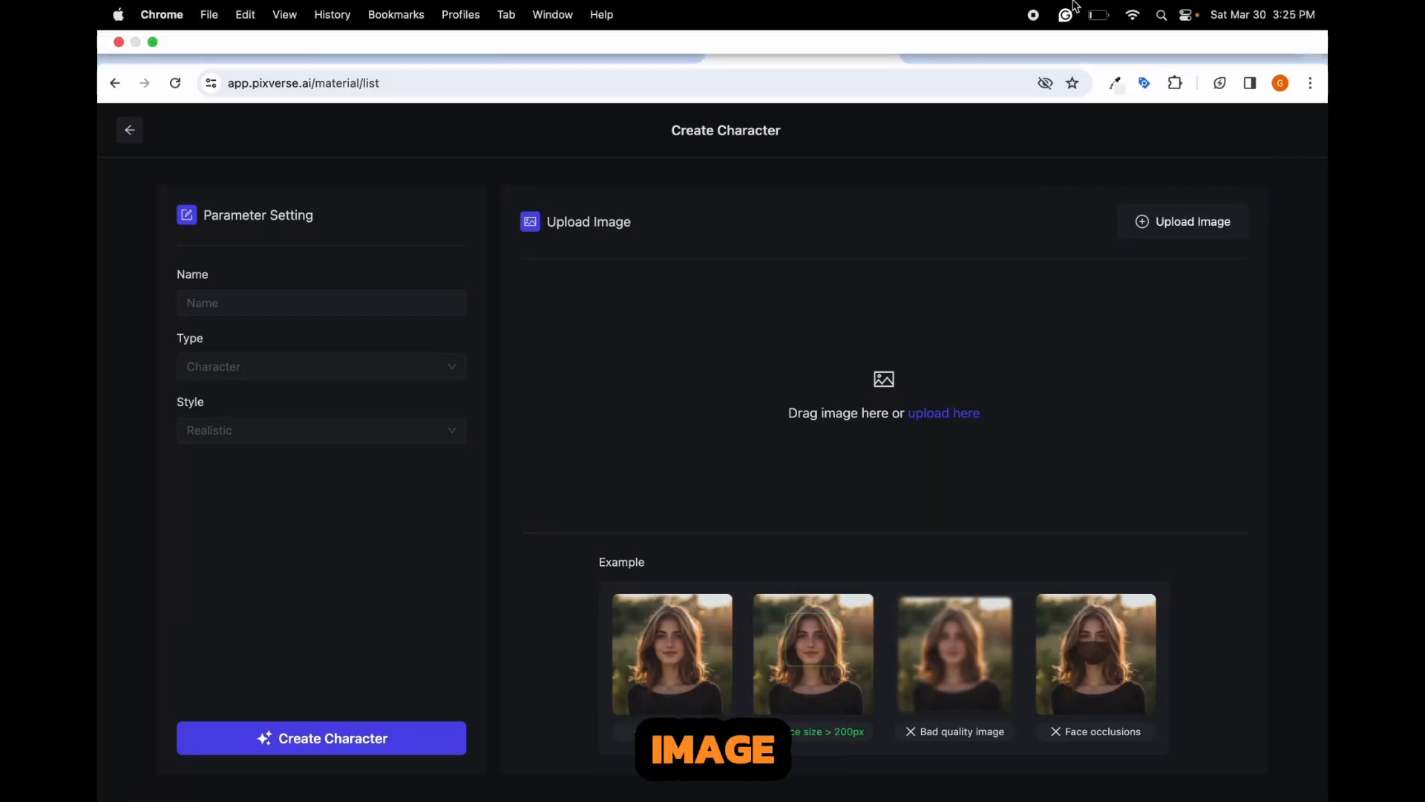
# - Upload the portrait of the blonde woman in a black blazer from Downloads and create the character with the name G2
pyautogui.click(1190, 229)
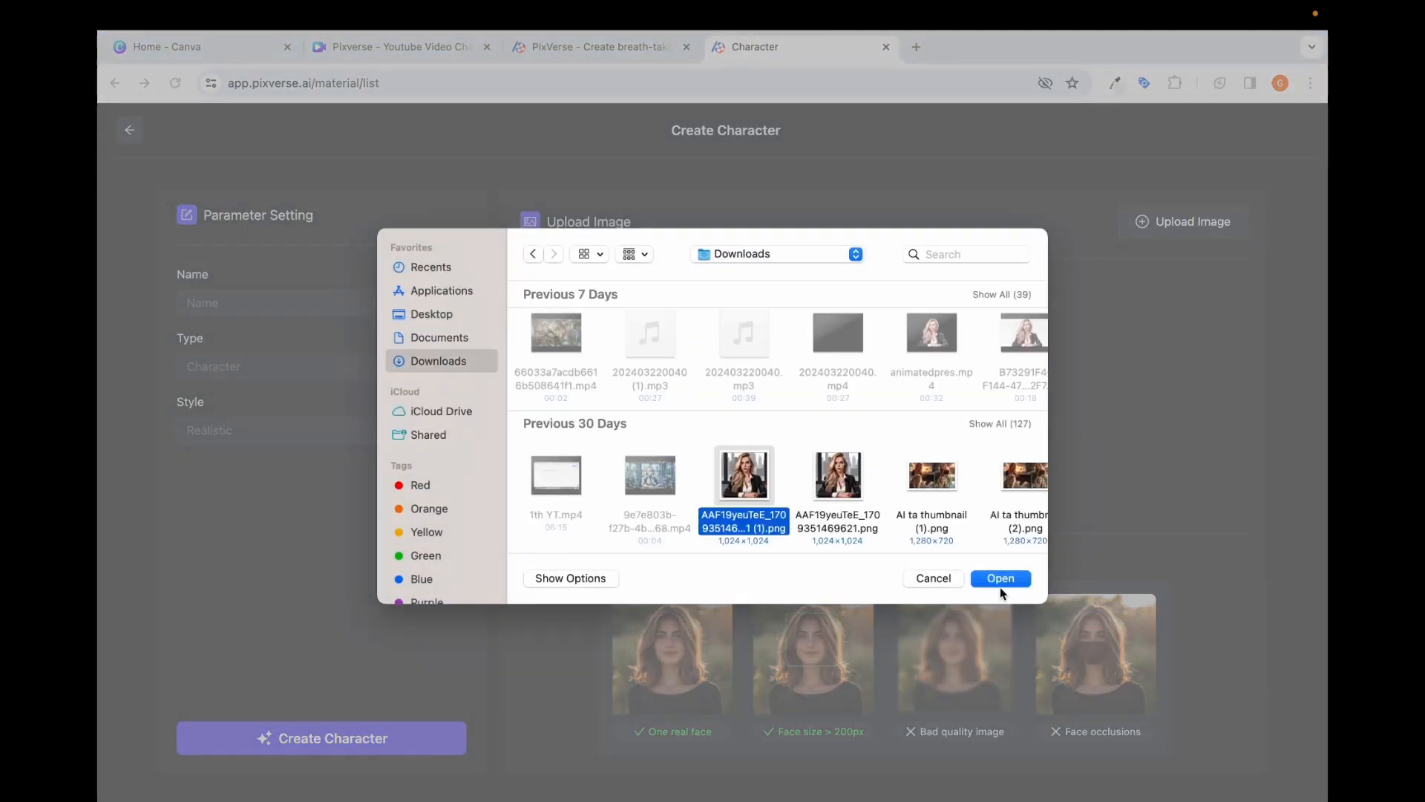
pyautogui.click(1001, 579)
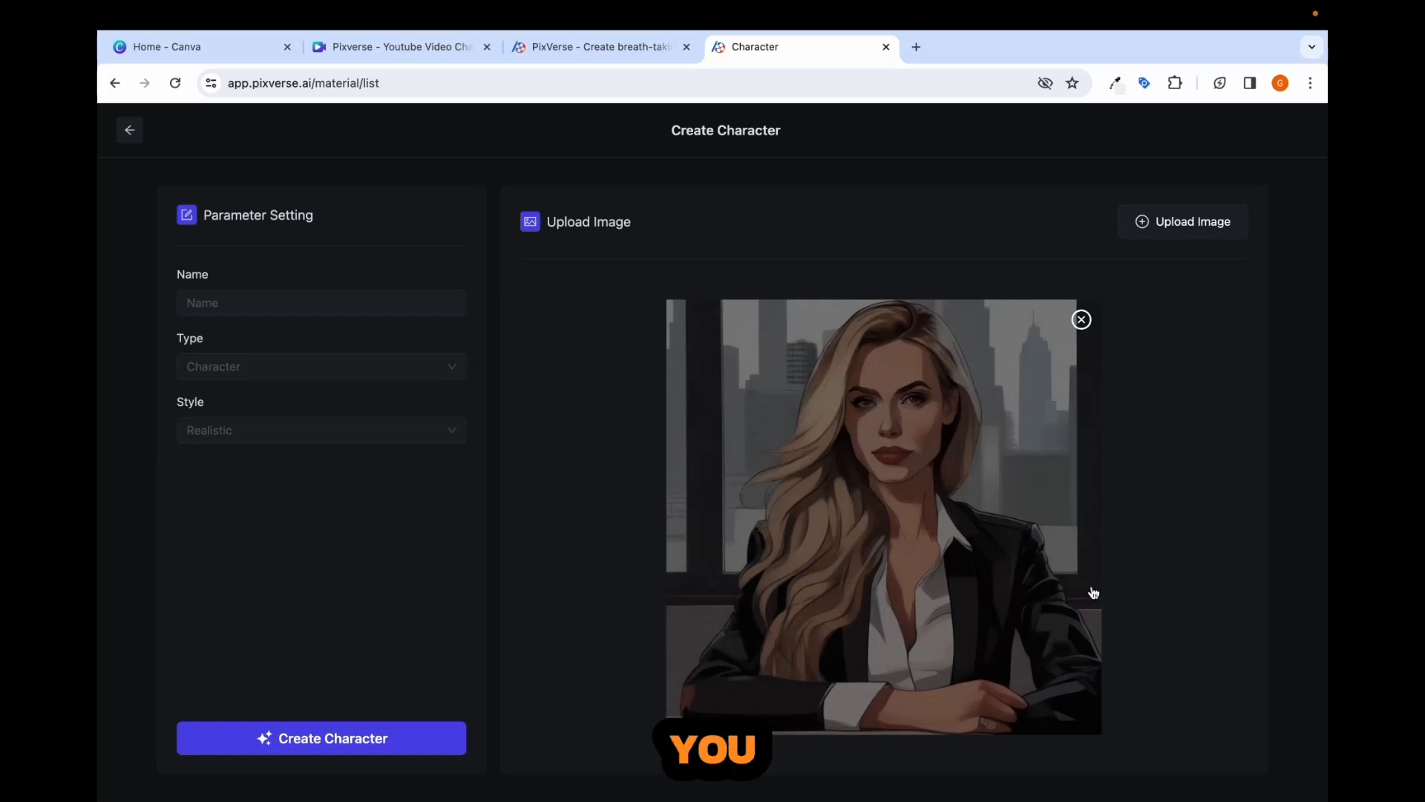
pyautogui.click(281, 302)
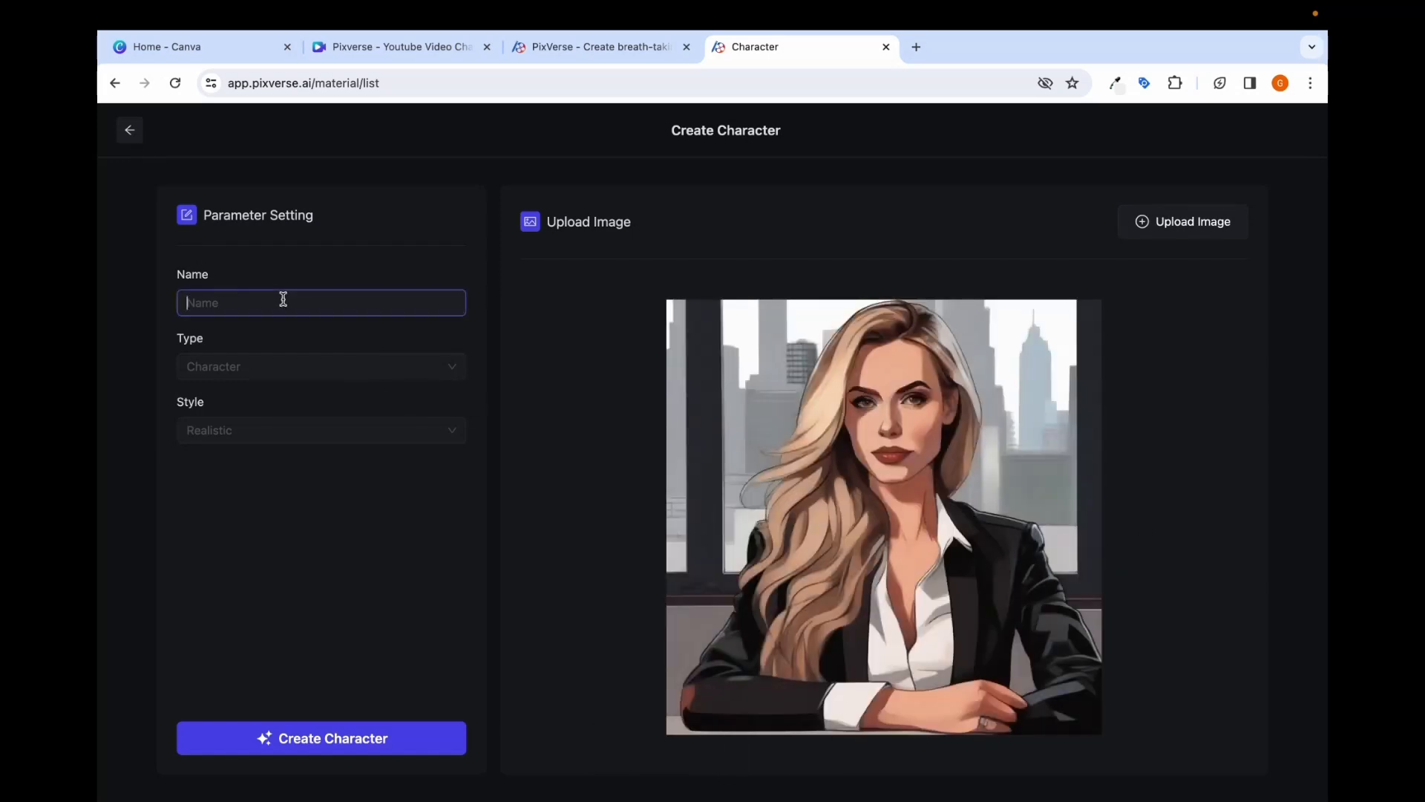
pyautogui.write('G2')
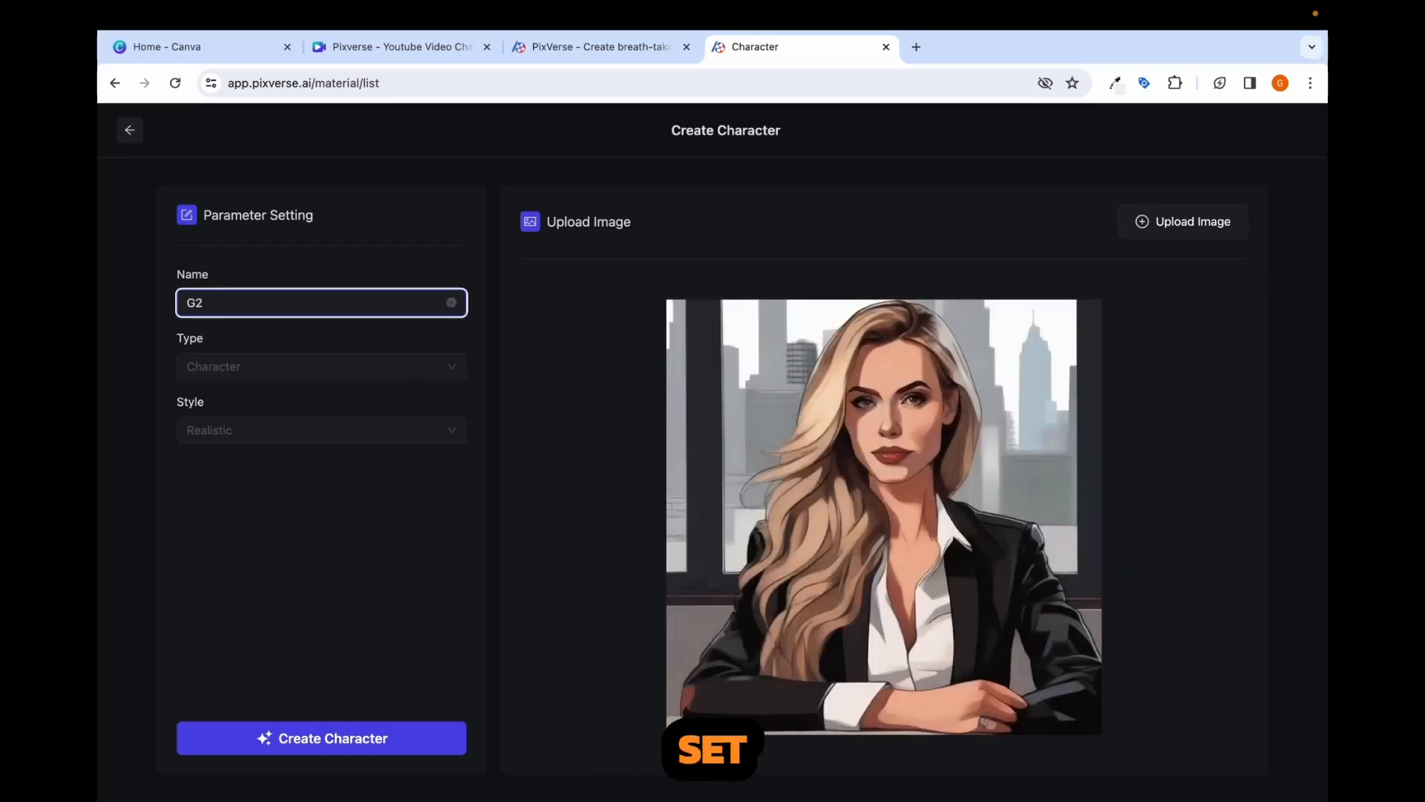
pyautogui.click(334, 743)
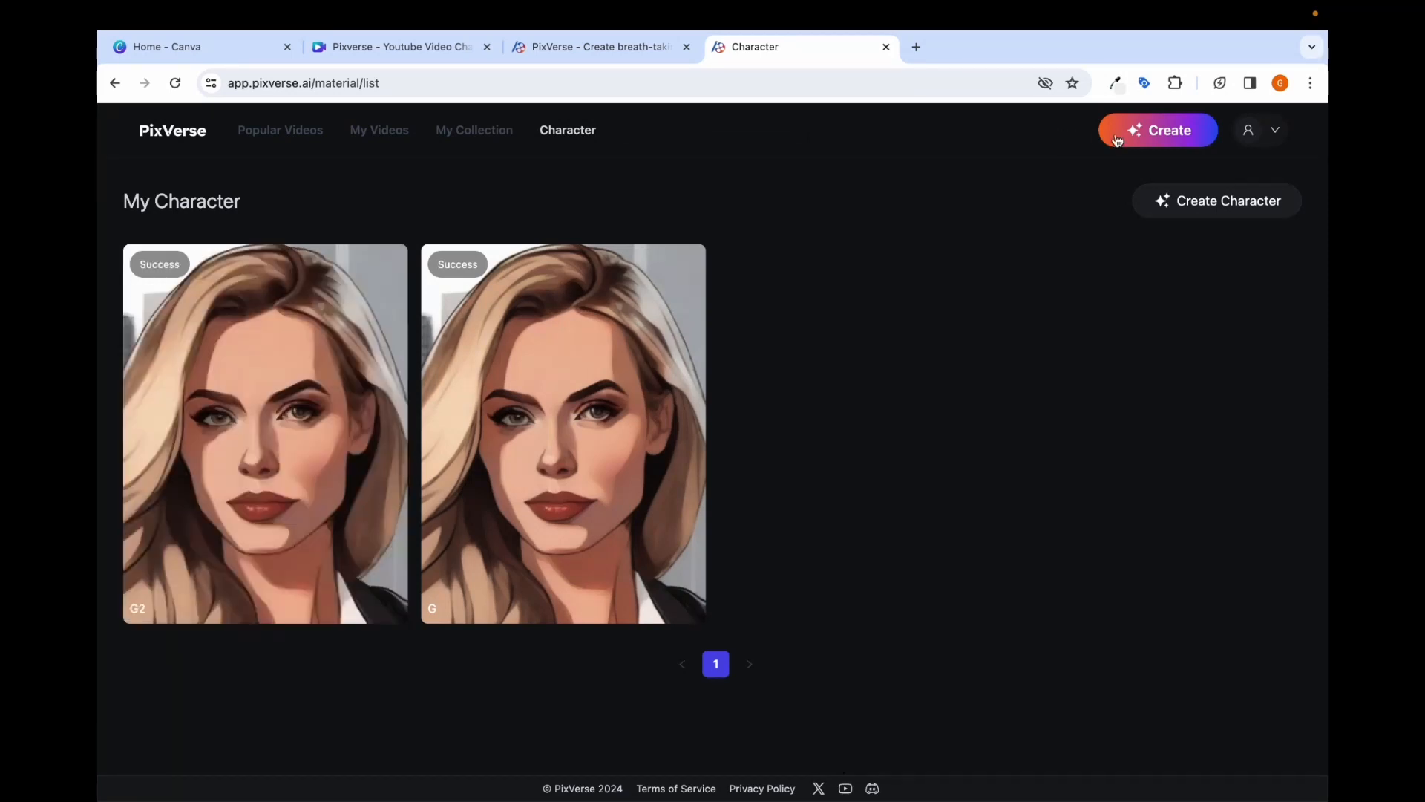
# - Start a new character-based video and choose G2 as its character
pyautogui.click(1166, 138)
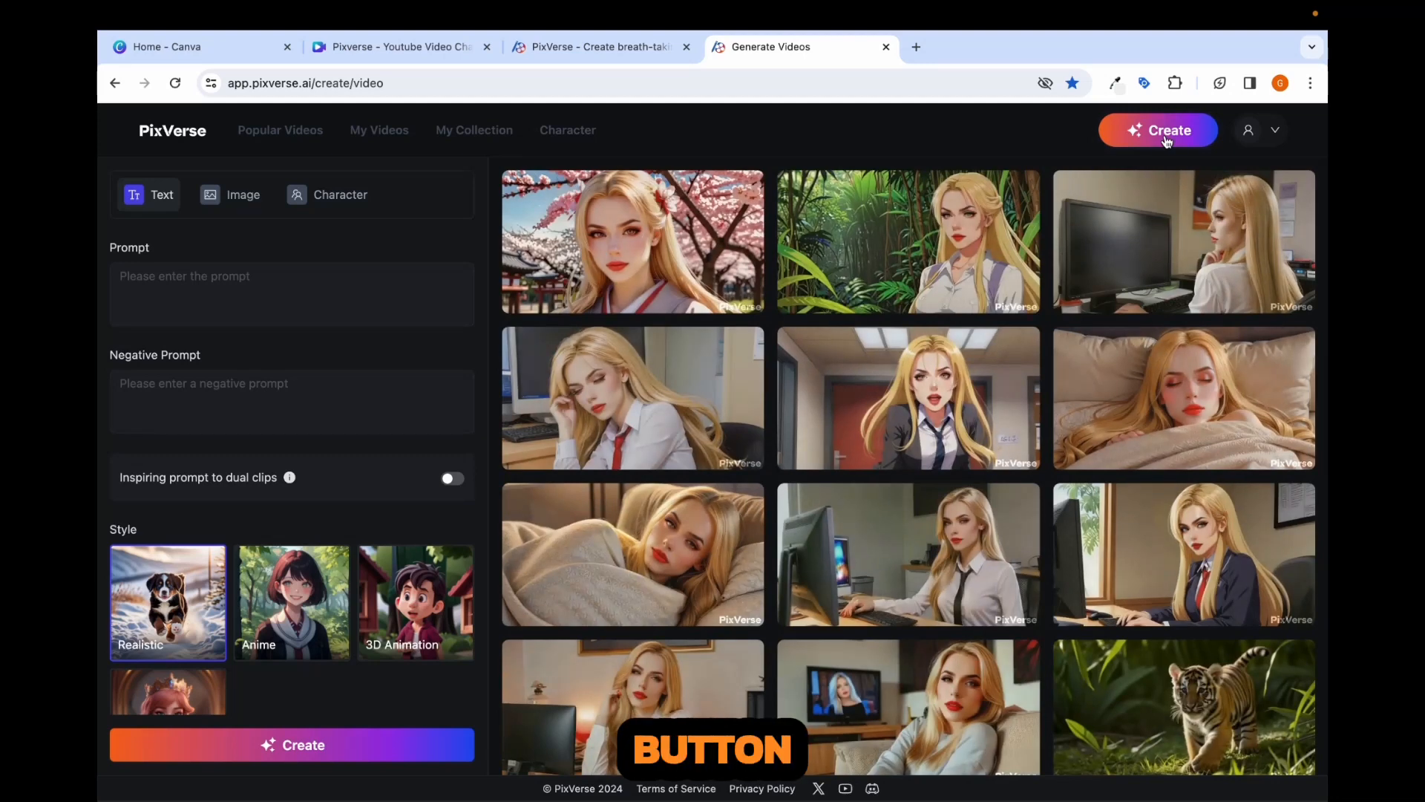
pyautogui.click(349, 207)
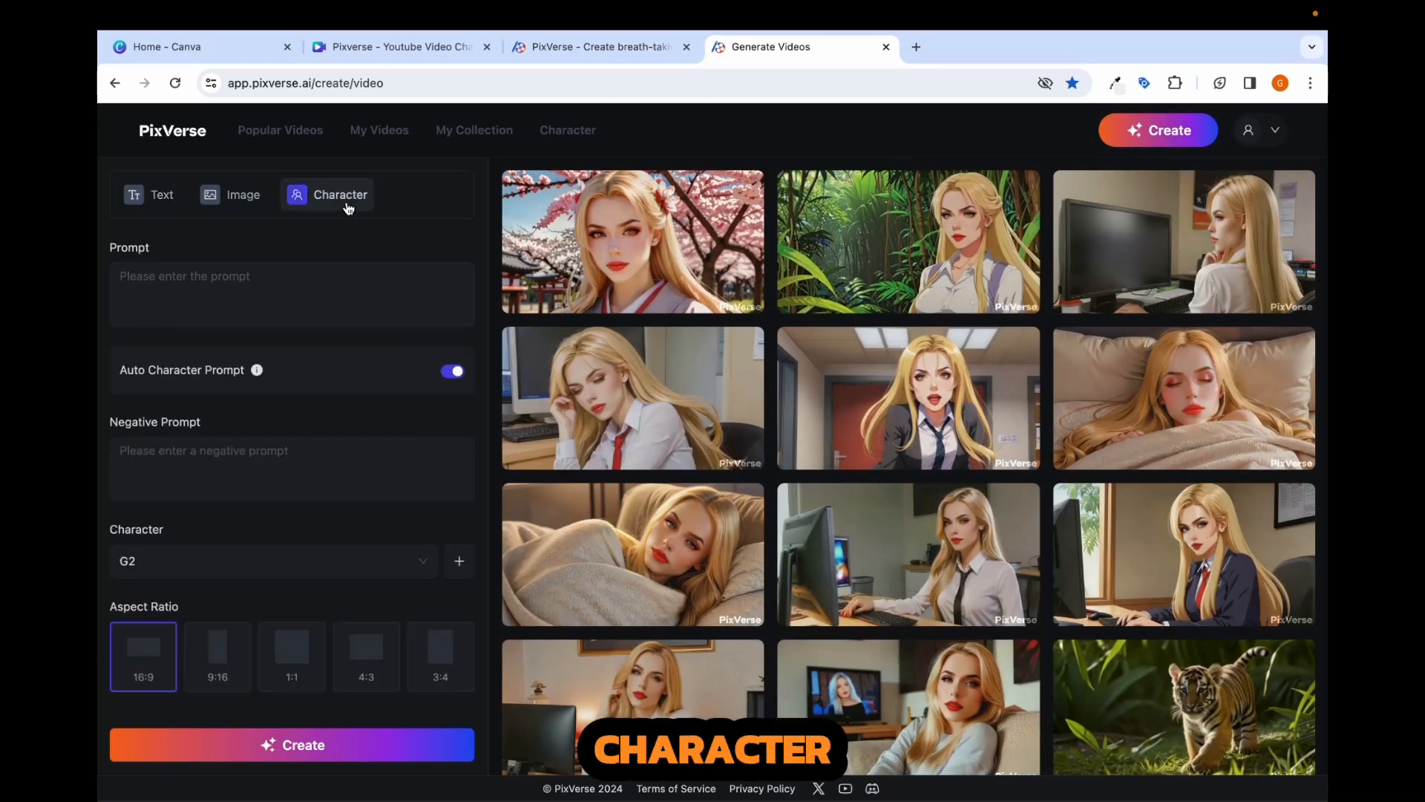
pyautogui.click(423, 561)
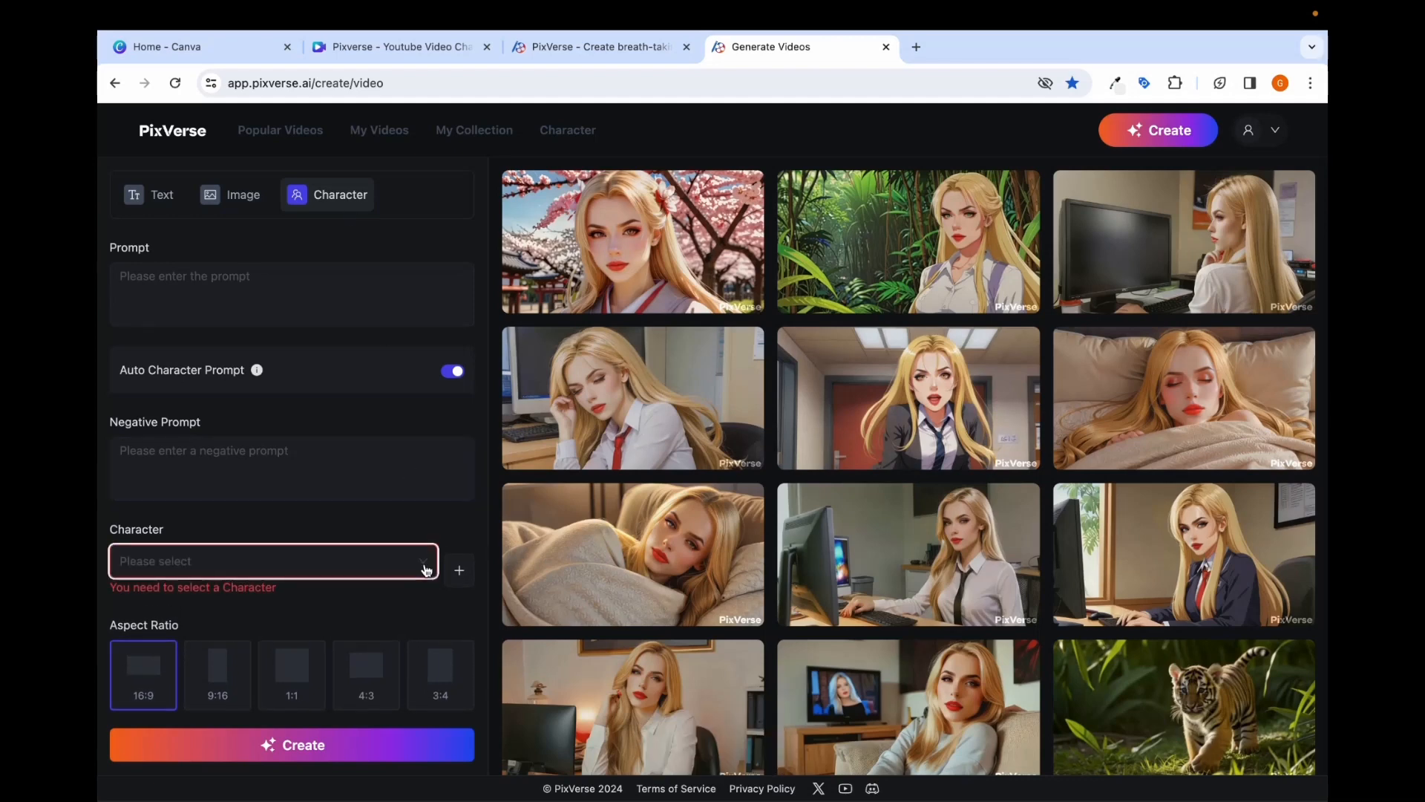
pyautogui.click(424, 564)
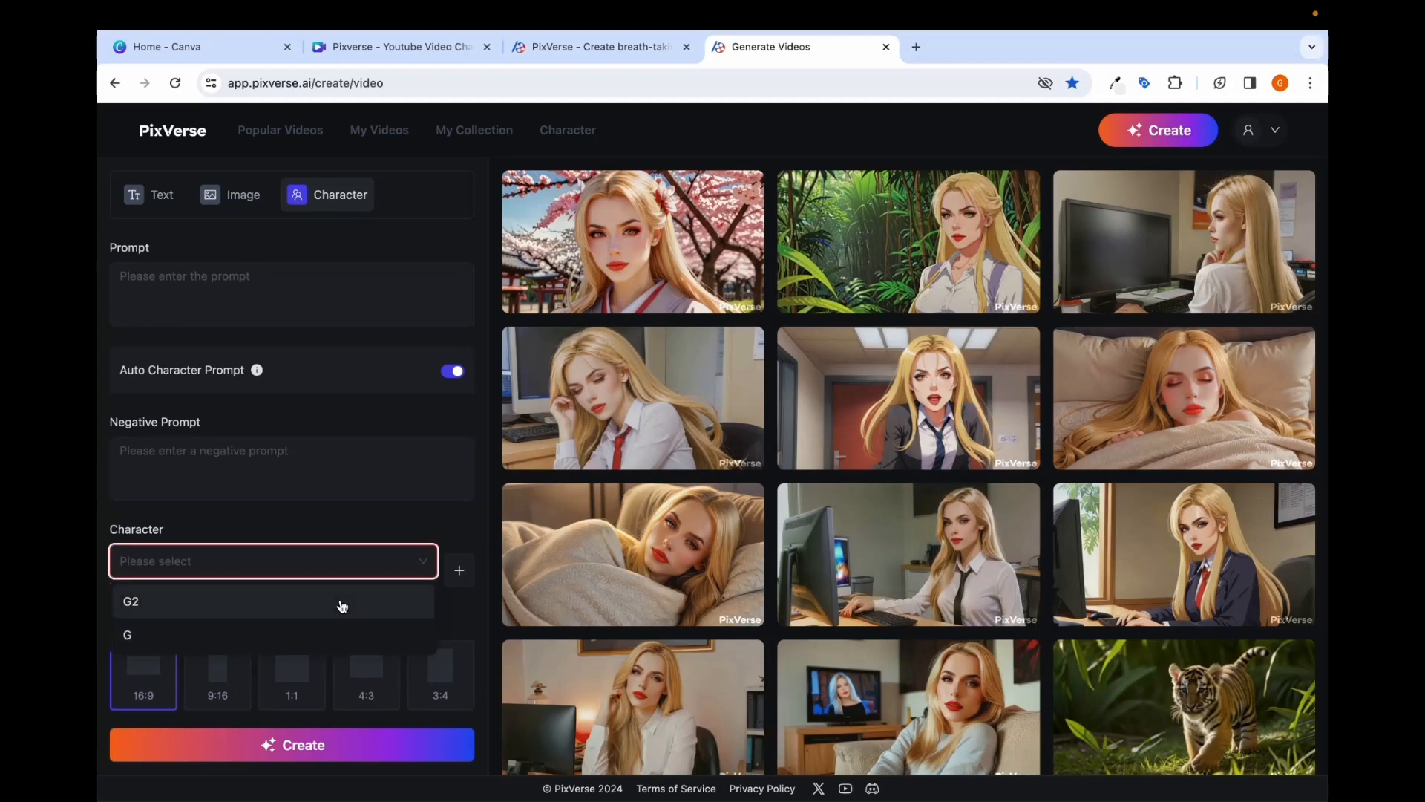
pyautogui.click(343, 607)
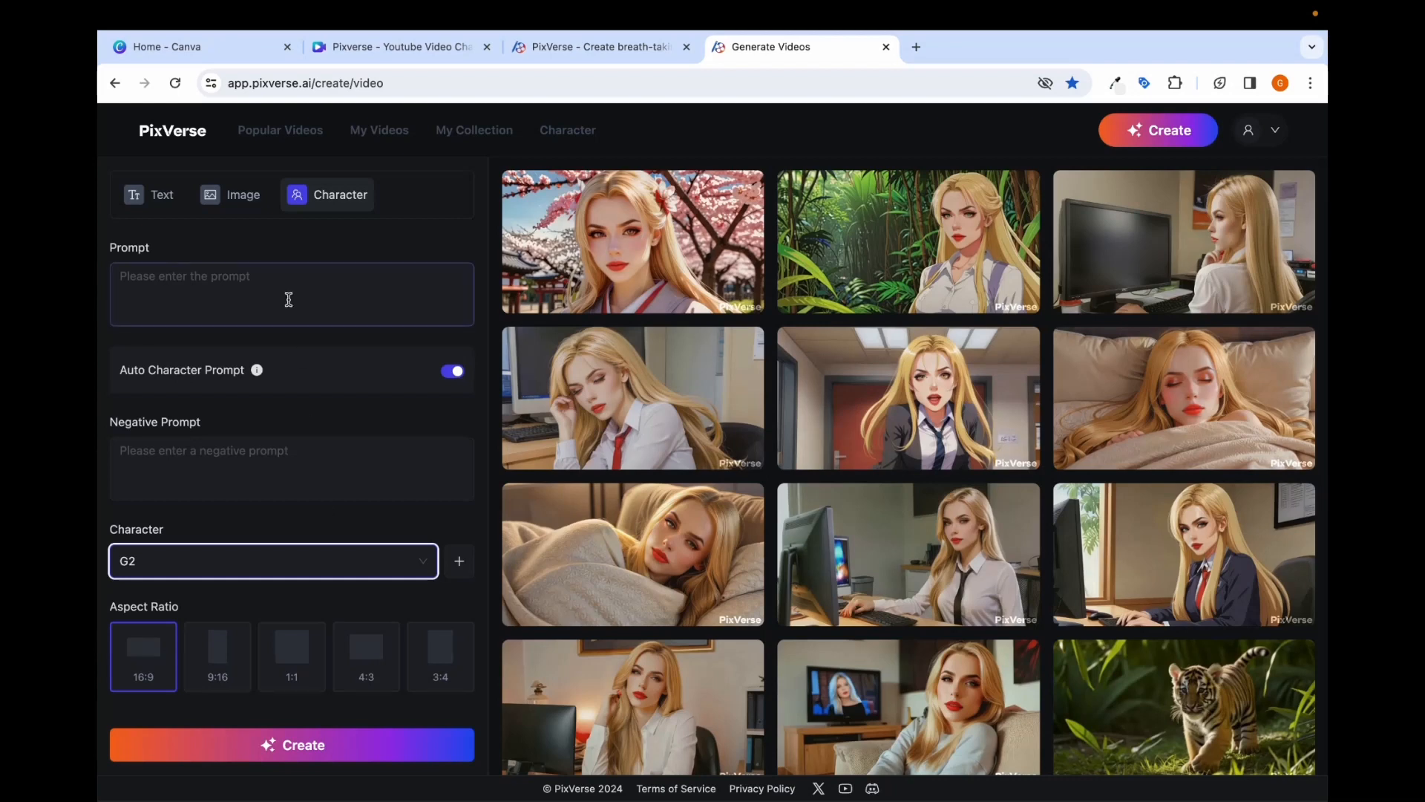
pyautogui.click(256, 286)
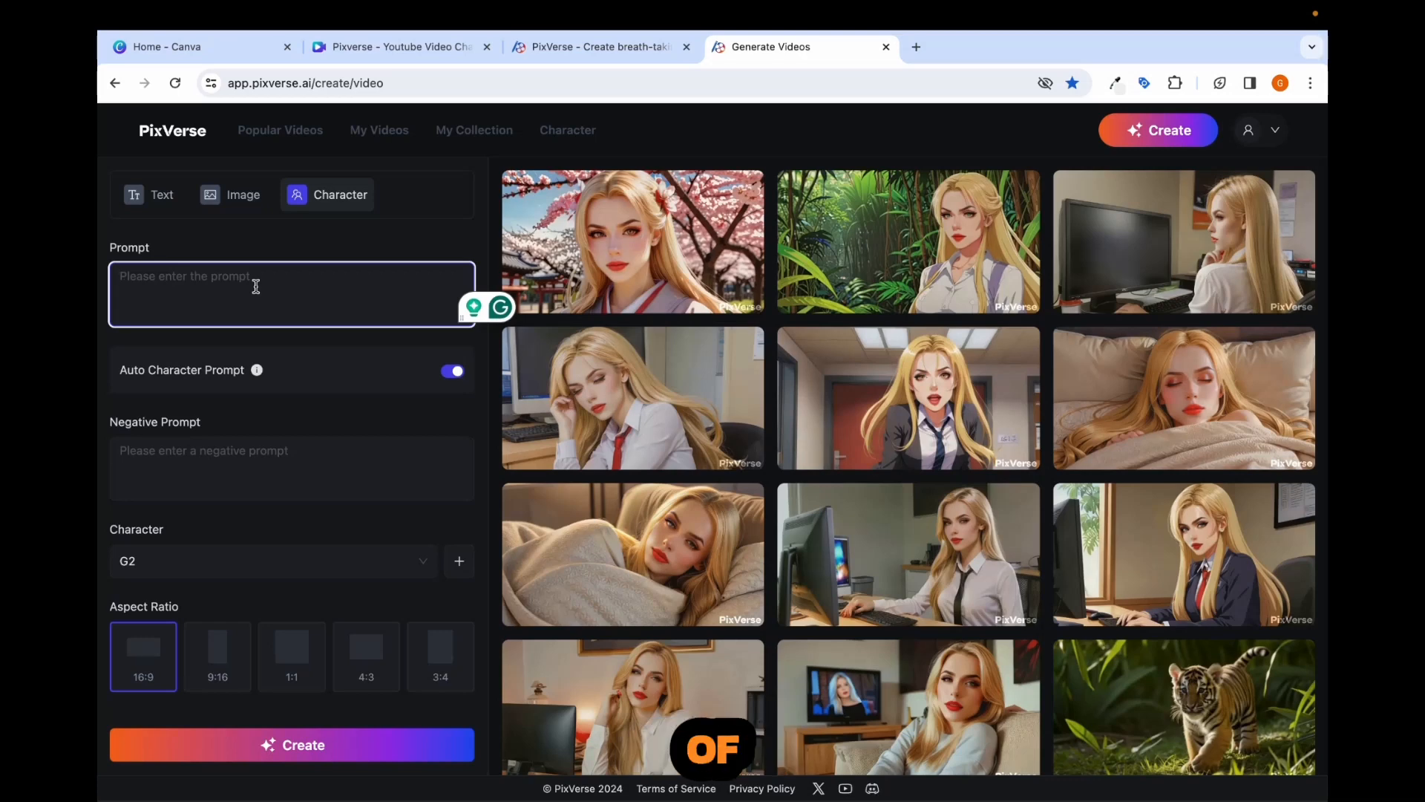
# - Try the Anime, 3D Animation and CG styles in text-to-video mode
pyautogui.click(166, 199)
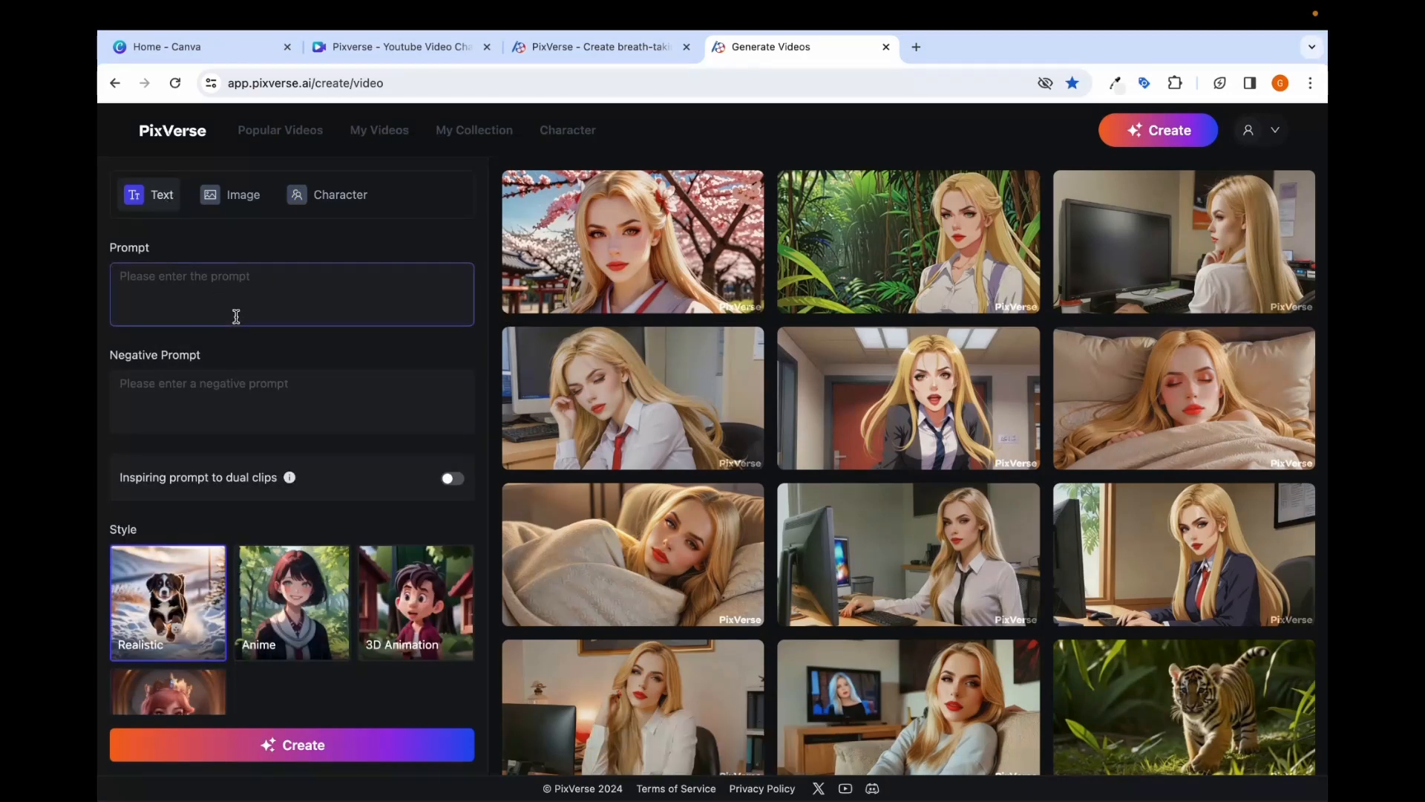
pyautogui.scroll(-2, 235, 316)
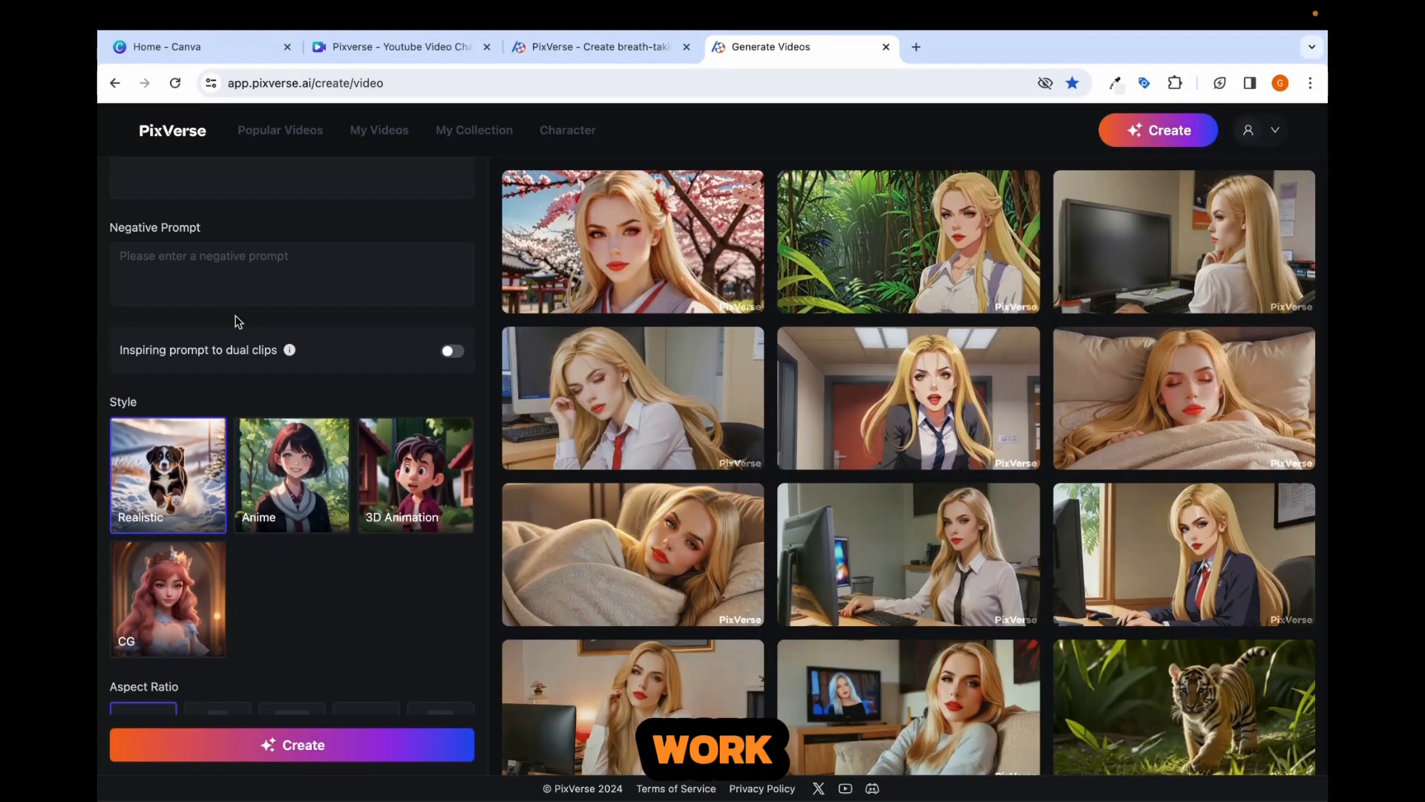
pyautogui.click(276, 497)
pyautogui.click(379, 499)
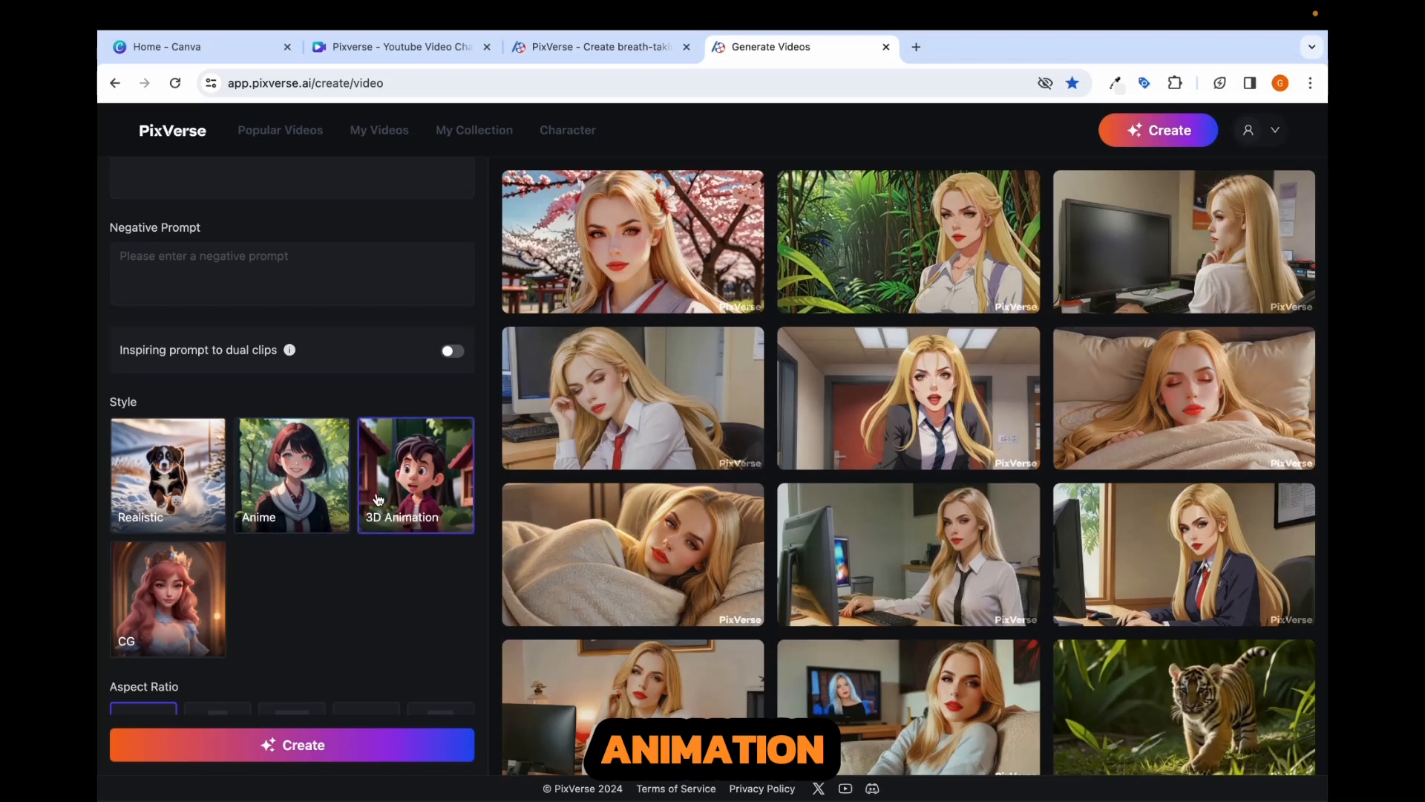
pyautogui.click(177, 605)
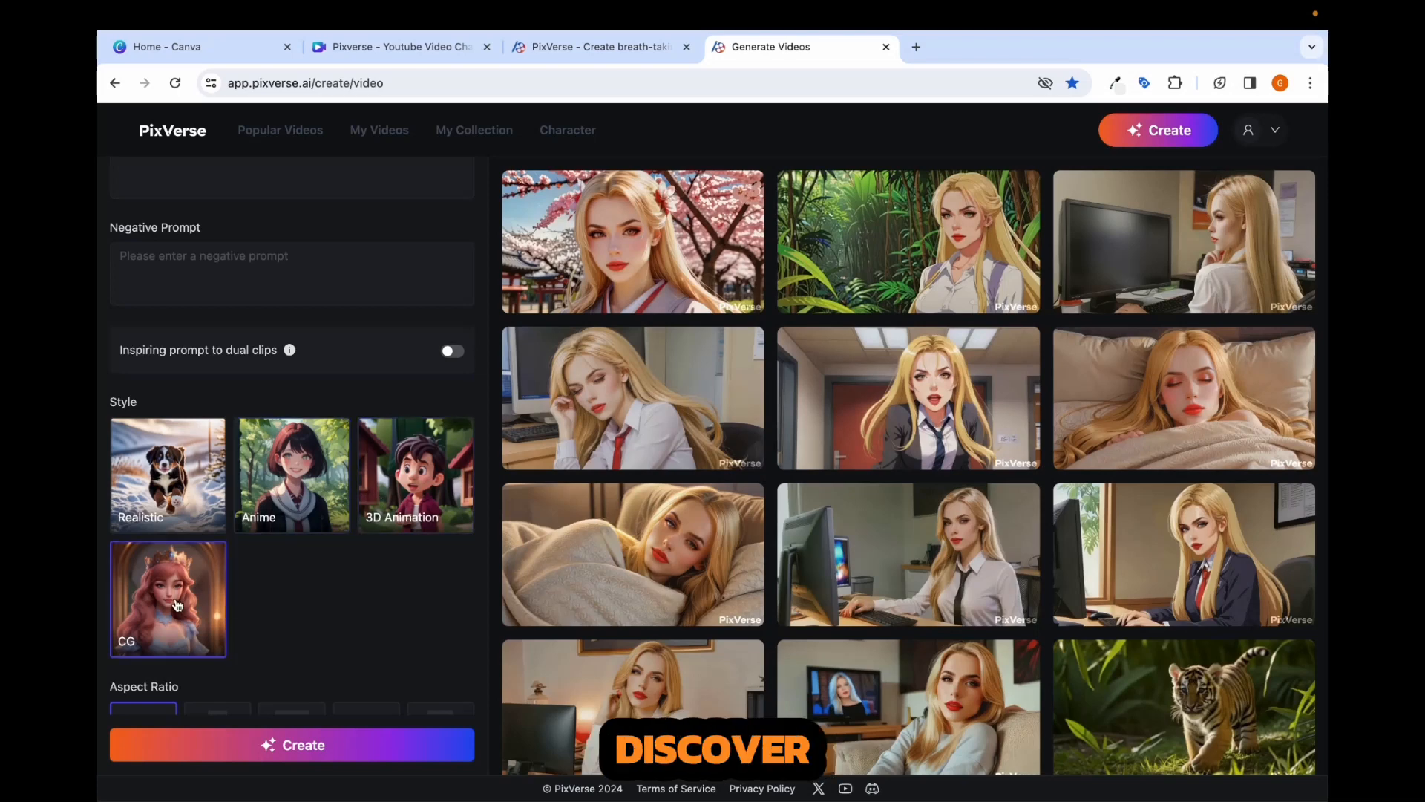
pyautogui.scroll(3, 319, 193)
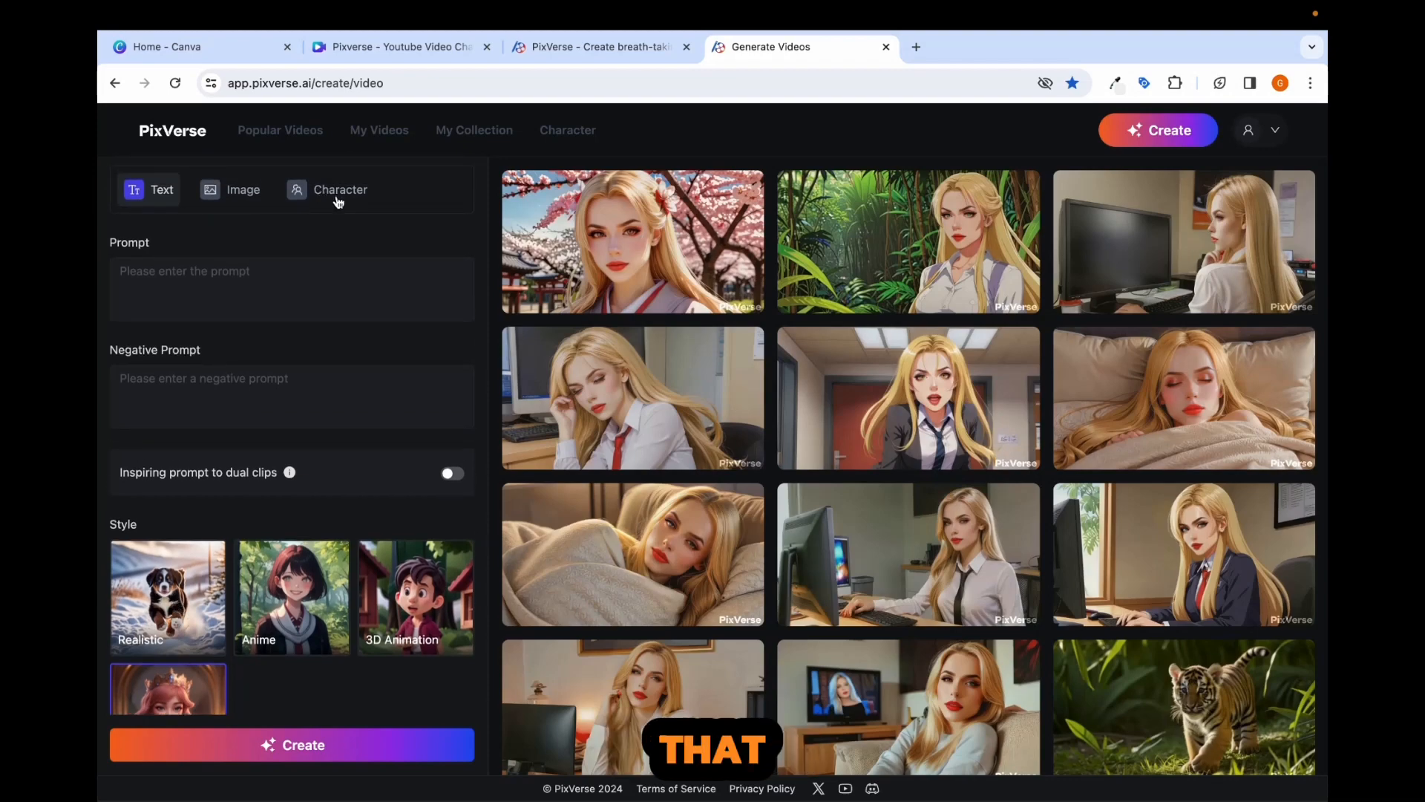
# - Enter the character video prompt "G is sitting at her desk in her home office, working on her computer, 3D animation style"
pyautogui.click(319, 193)
pyautogui.write('G')
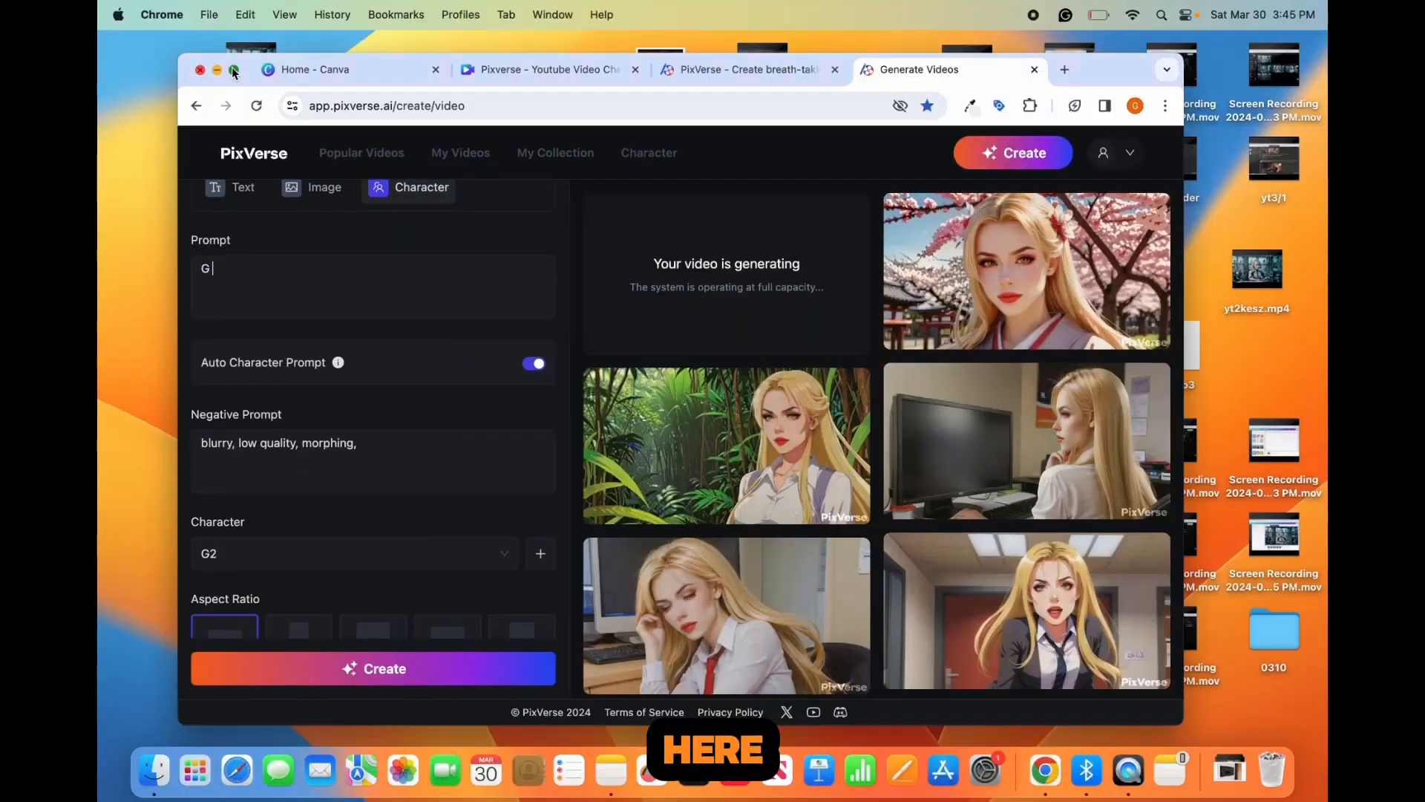
pyautogui.click(232, 69)
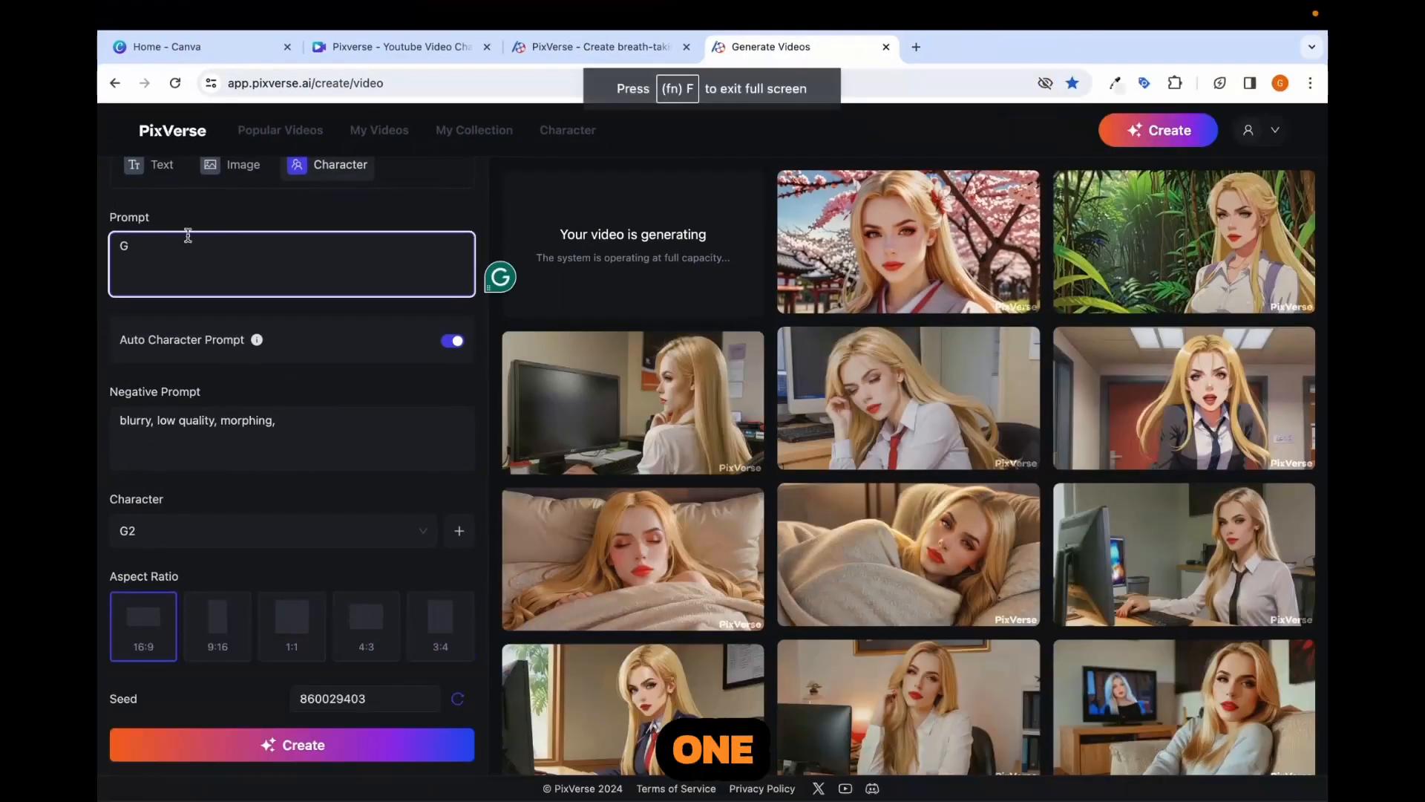
pyautogui.write('is sitting at her desk in her home office, w')
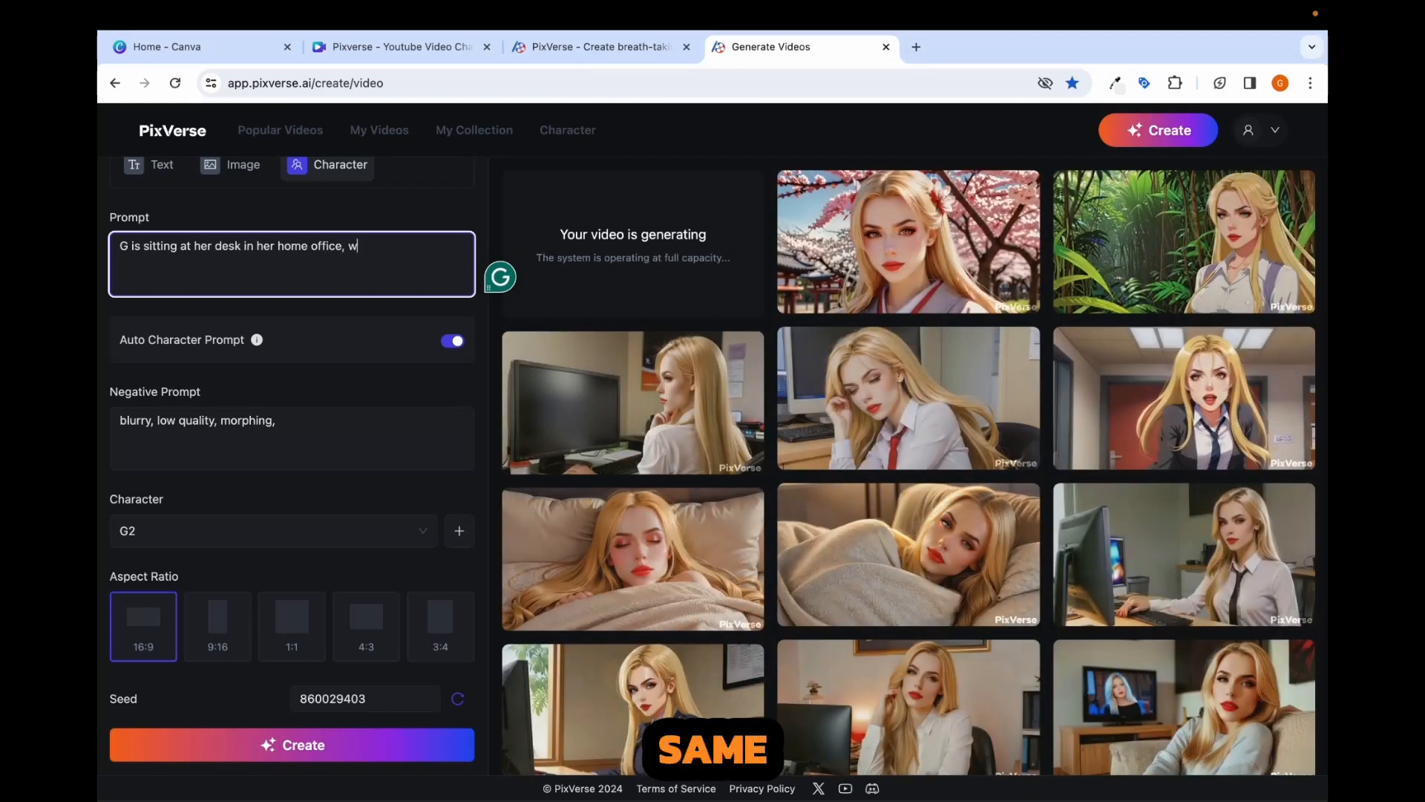
pyautogui.write('her comp')
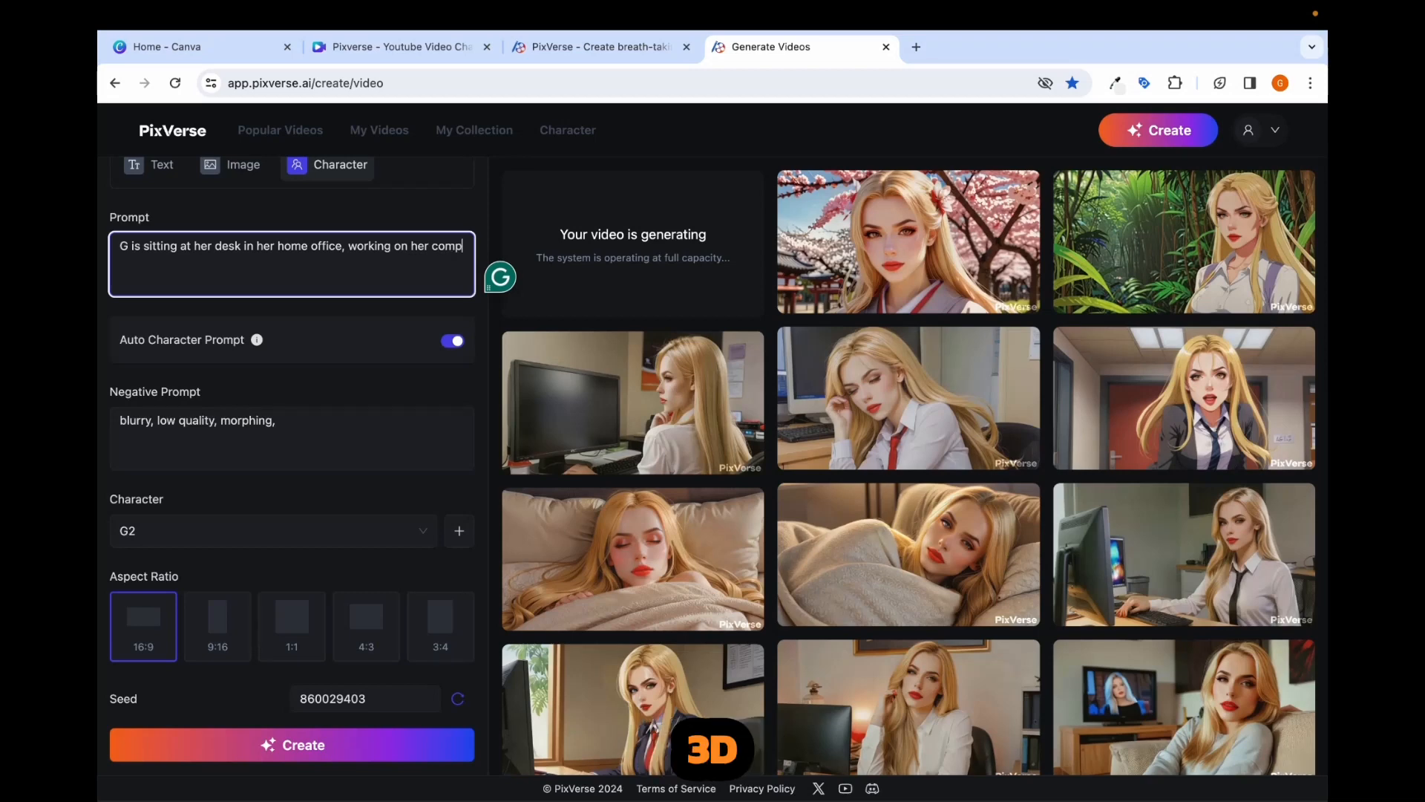
pyautogui.write('uter, 3D animation style')
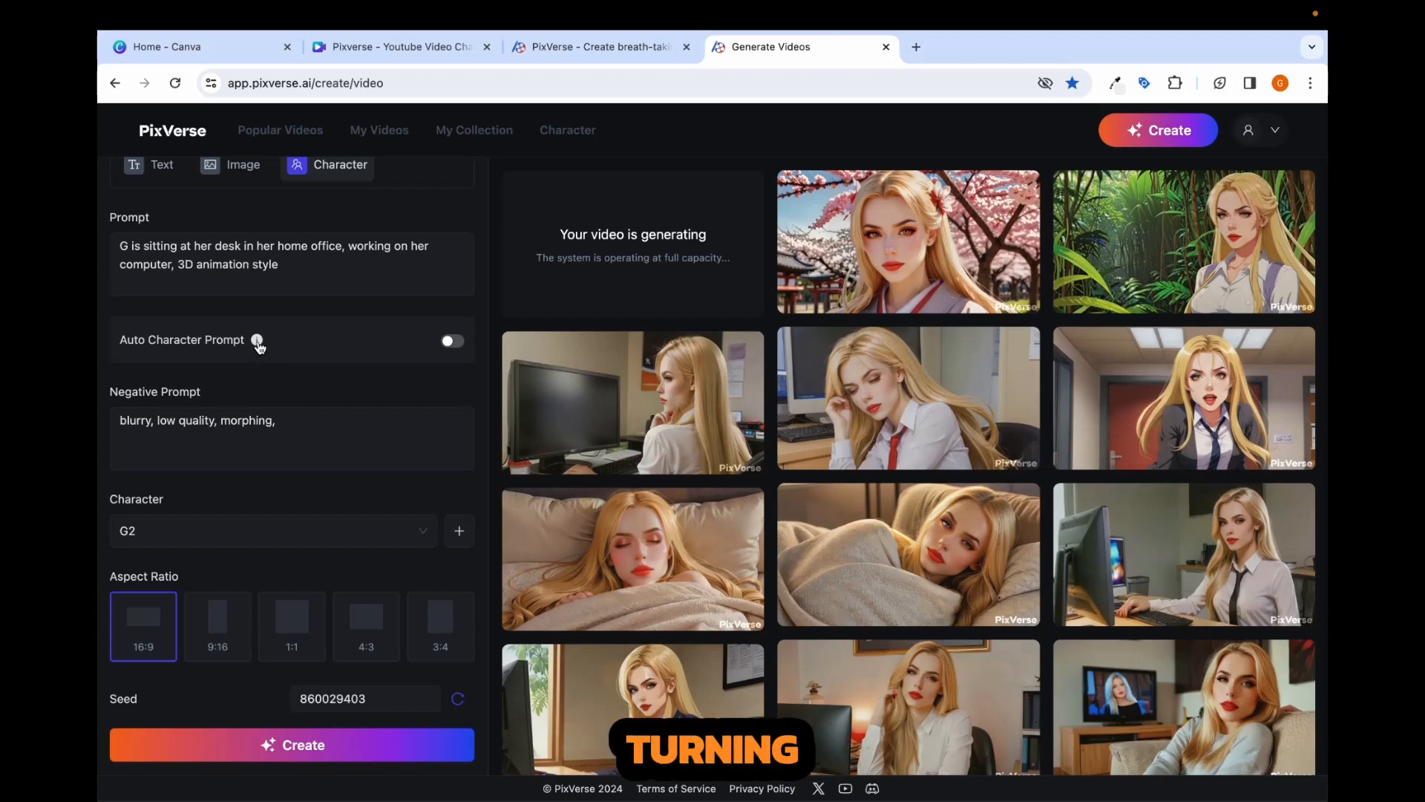
# - Check the explanation of Auto Character Prompt, the negative prompt and the remaining character video settings
pyautogui.moveTo(257, 342)
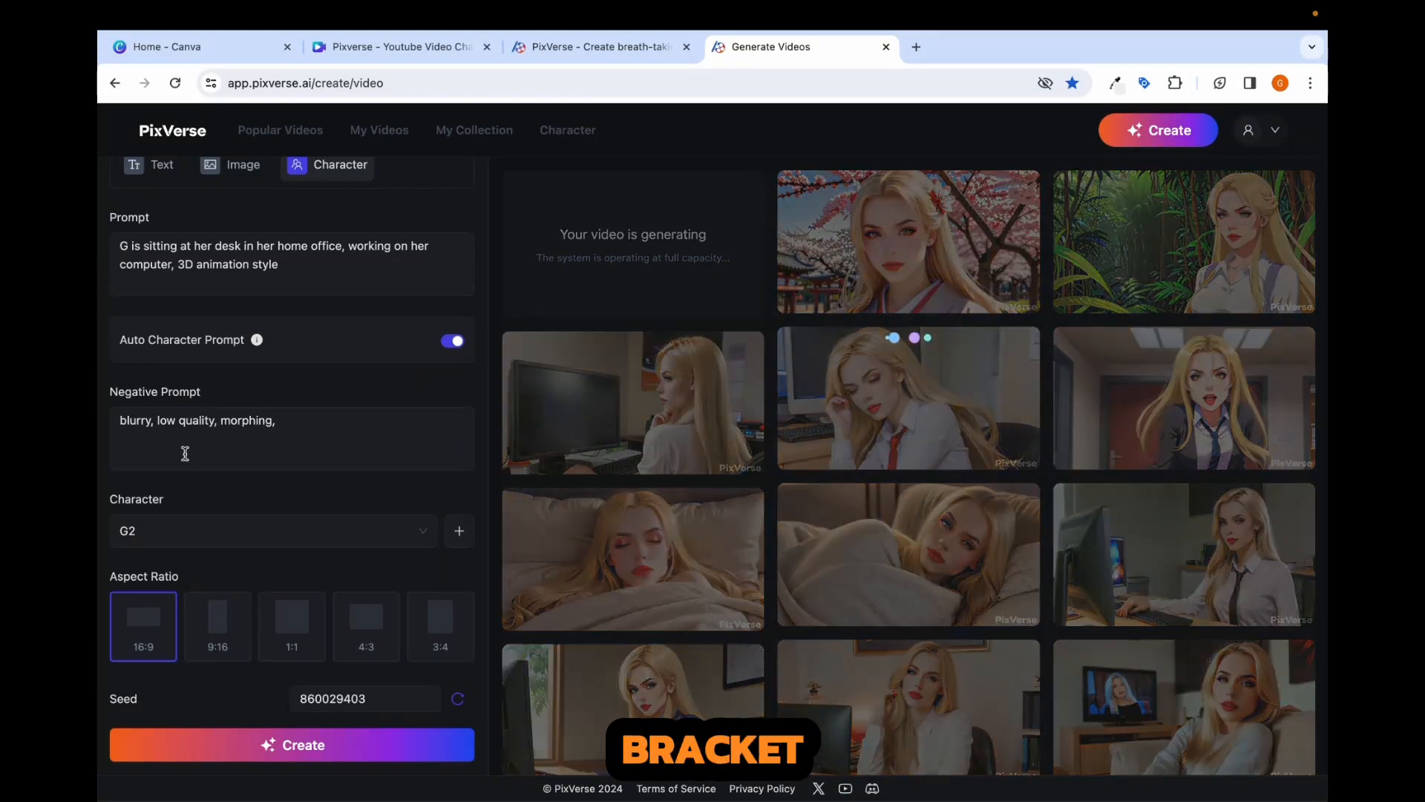
pyautogui.click(156, 431)
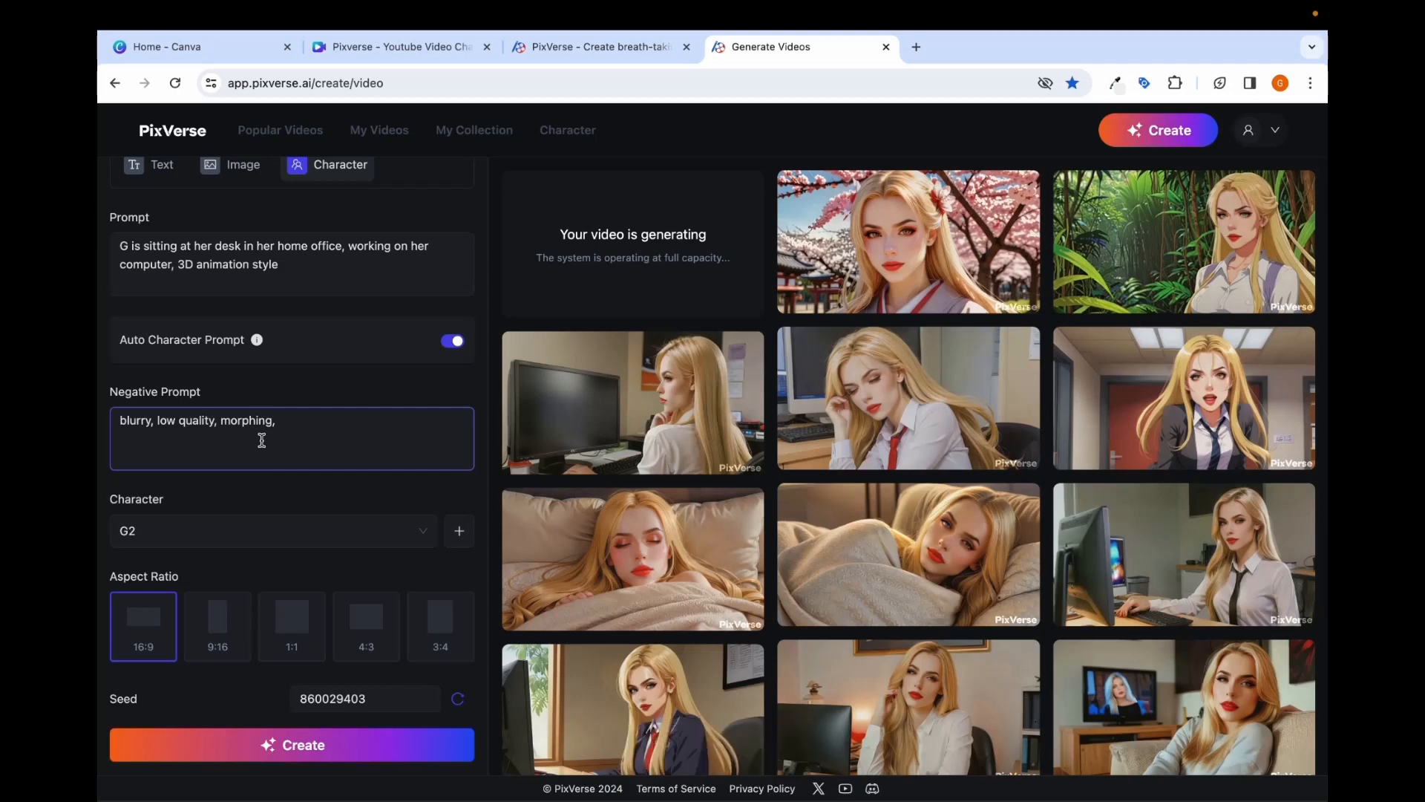
pyautogui.scroll(-2, 258, 494)
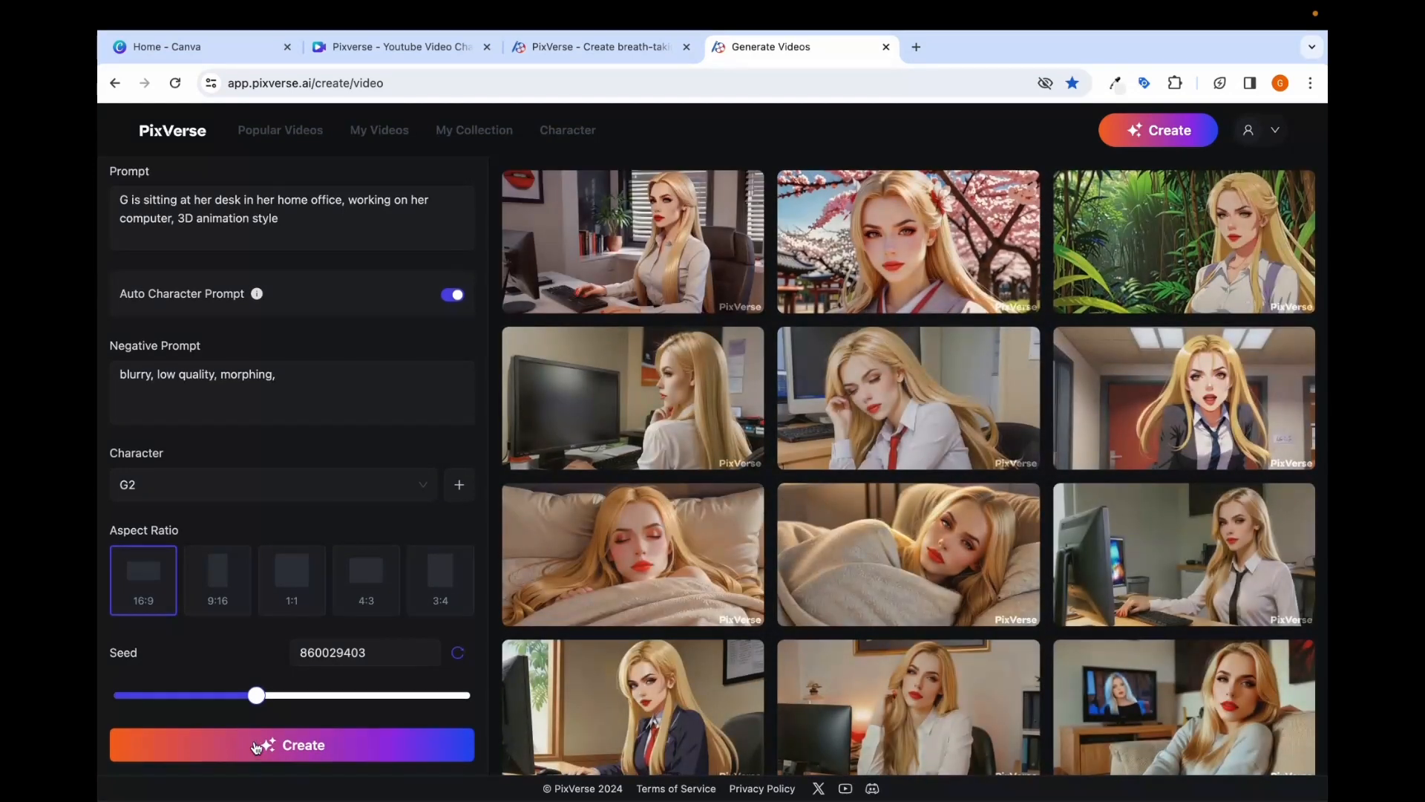
# - Reload the video creation page and open the details of the clip "G is sitting at her desk in her home office"
pyautogui.click(176, 83)
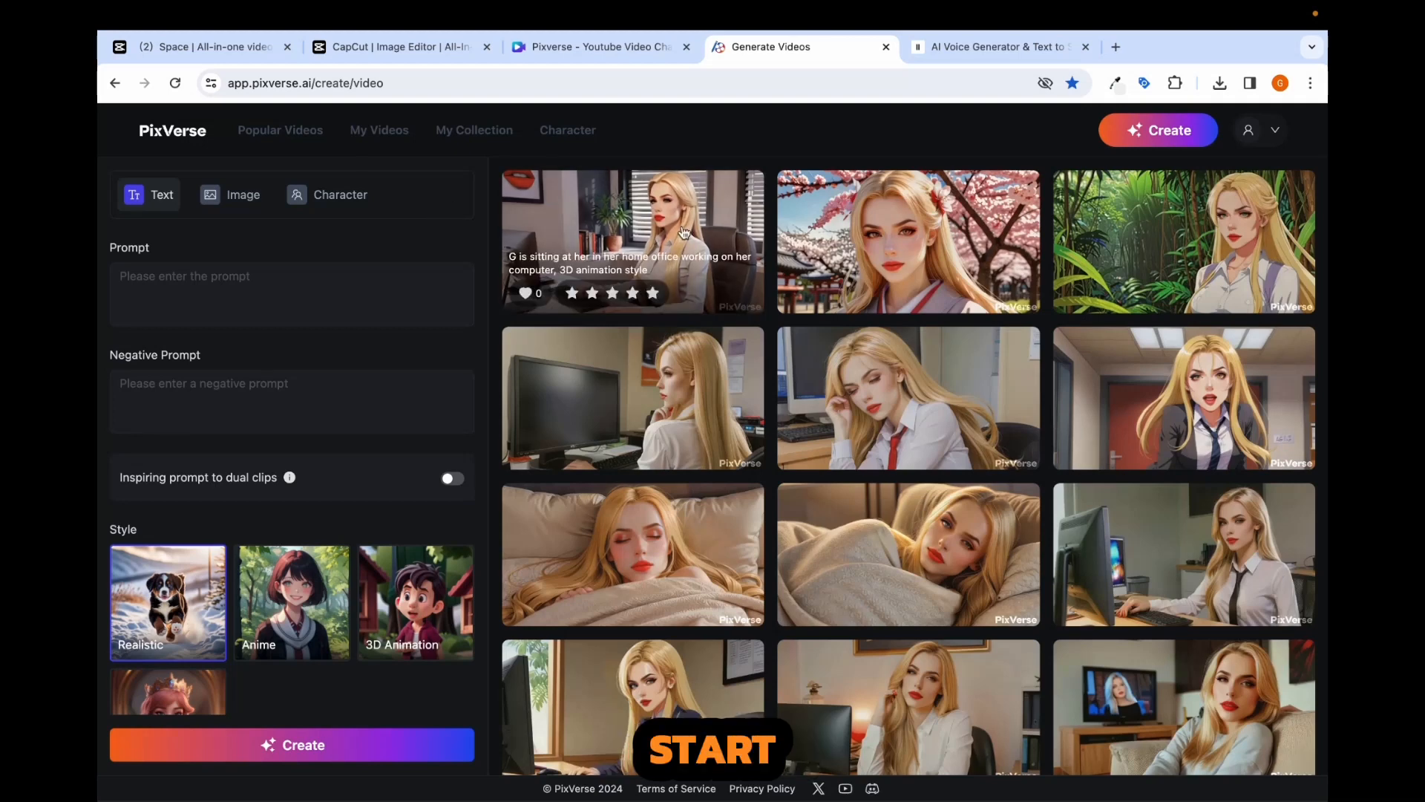
pyautogui.scroll(-1, 684, 233)
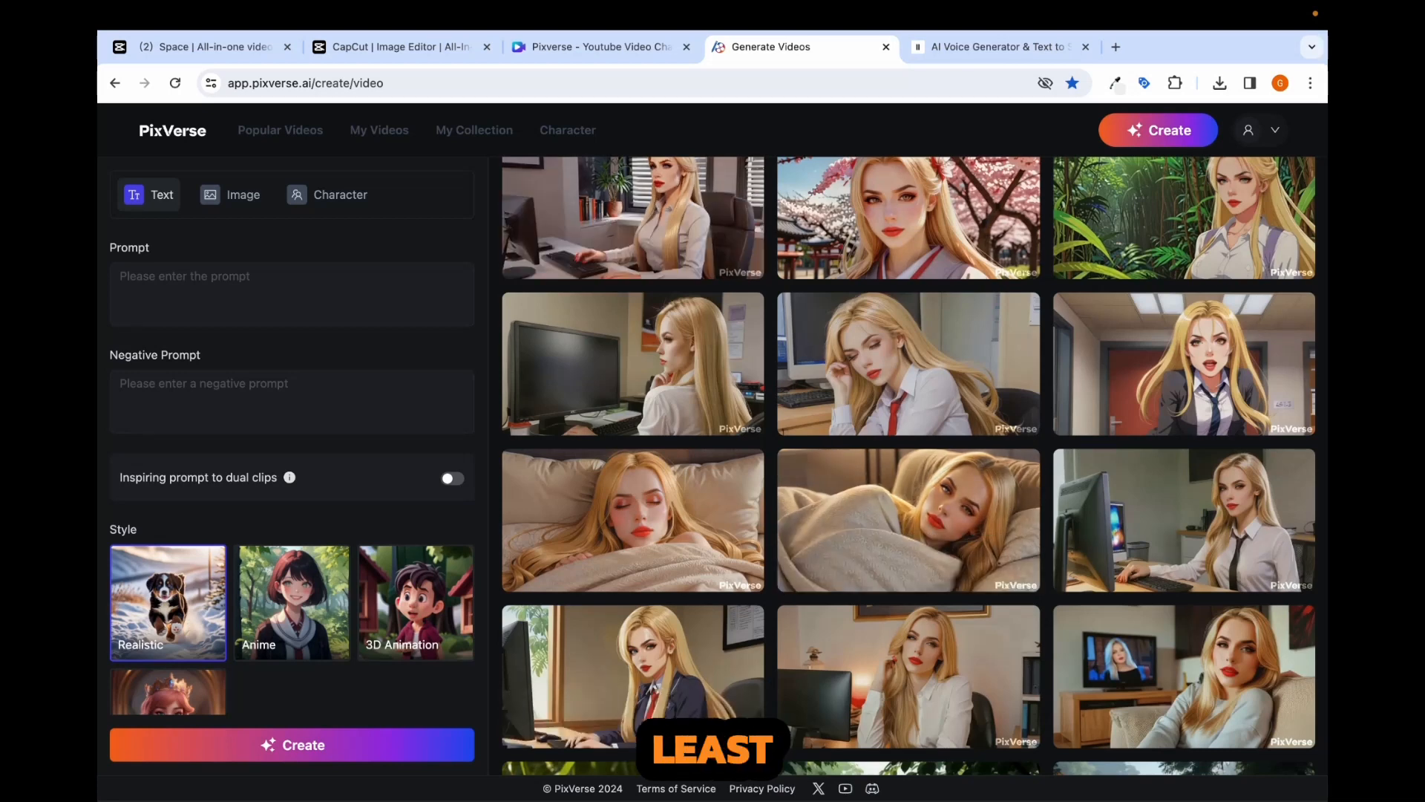
pyautogui.click(916, 675)
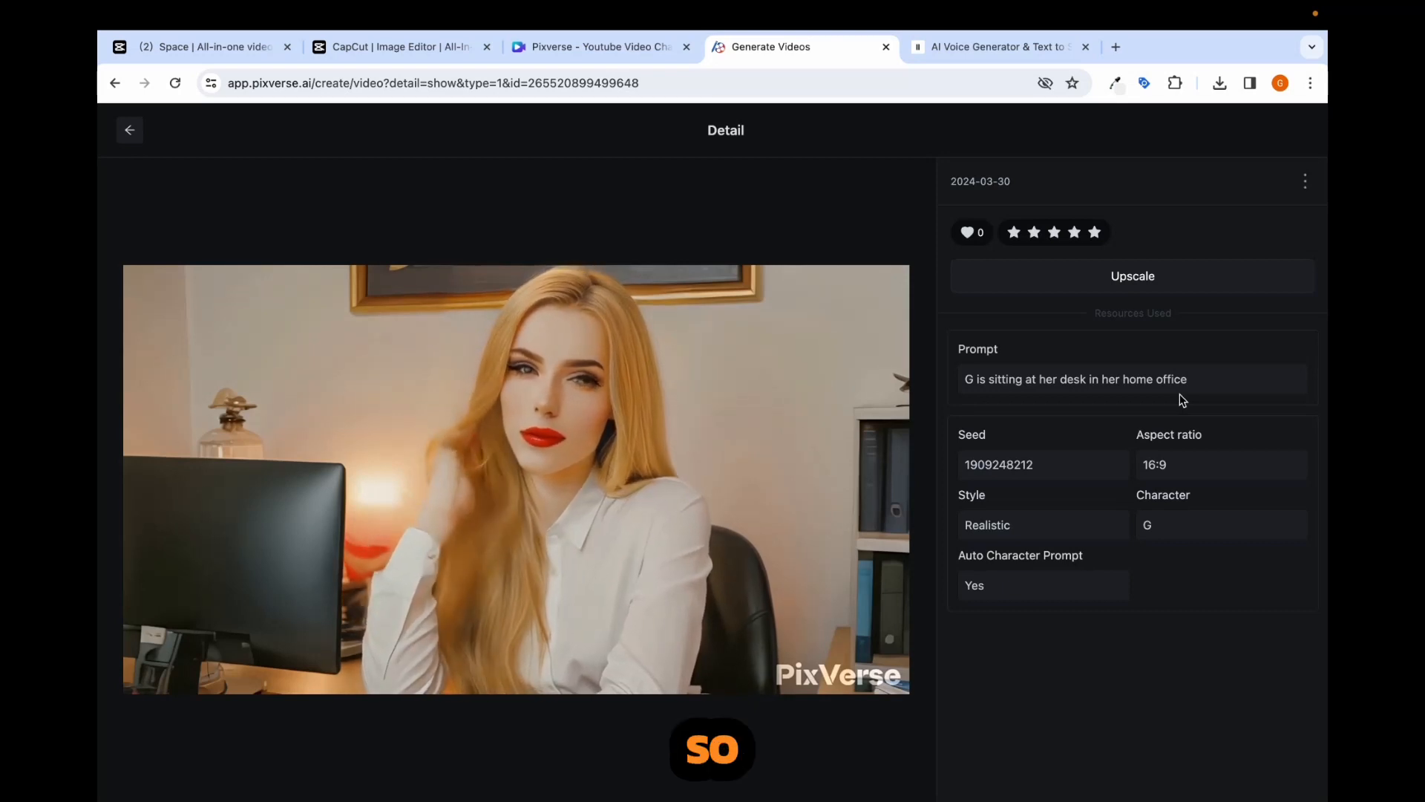
# - Review the clip and details of "G is sitting at her desk and working on her computer anime style", and return to the video list
pyautogui.click(133, 135)
pyautogui.click(626, 651)
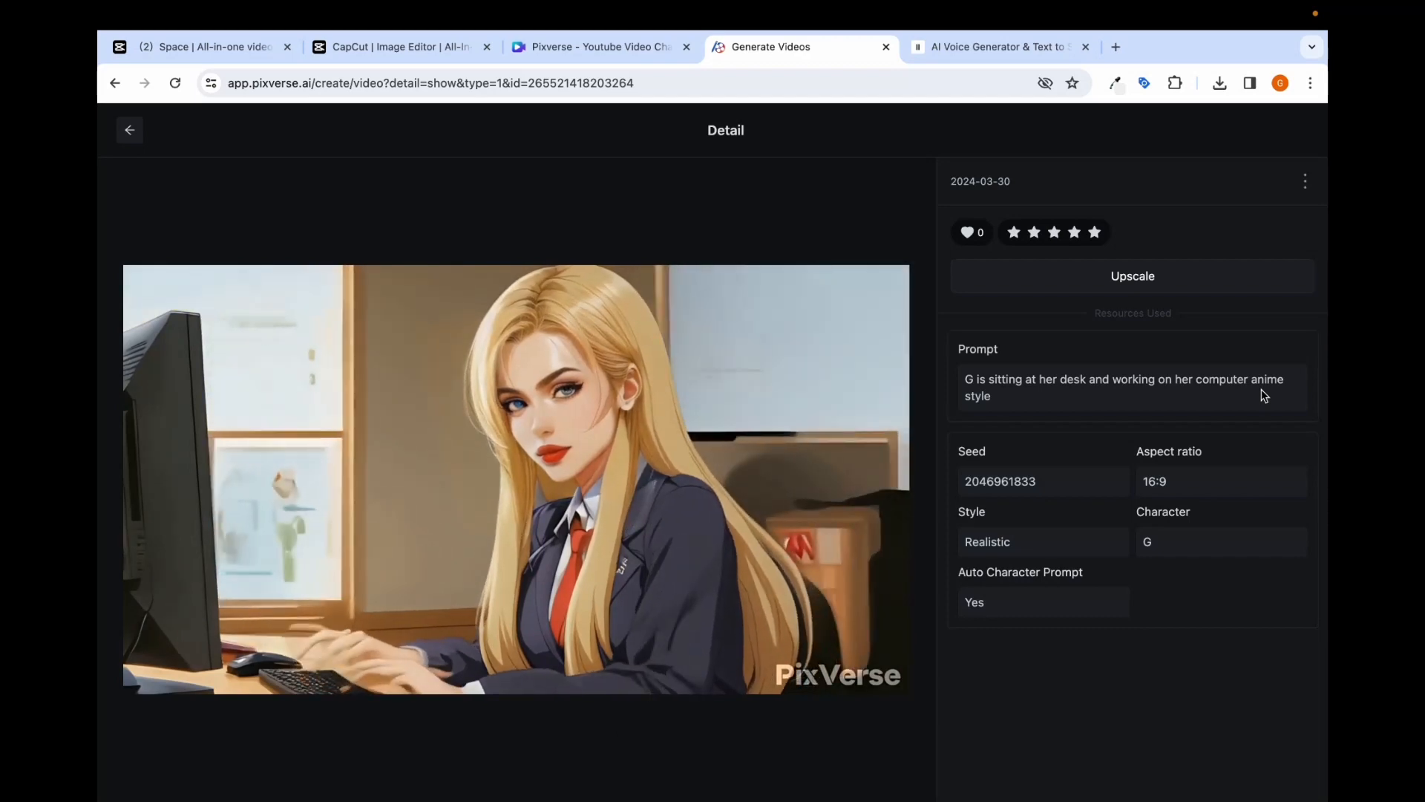
pyautogui.click(129, 138)
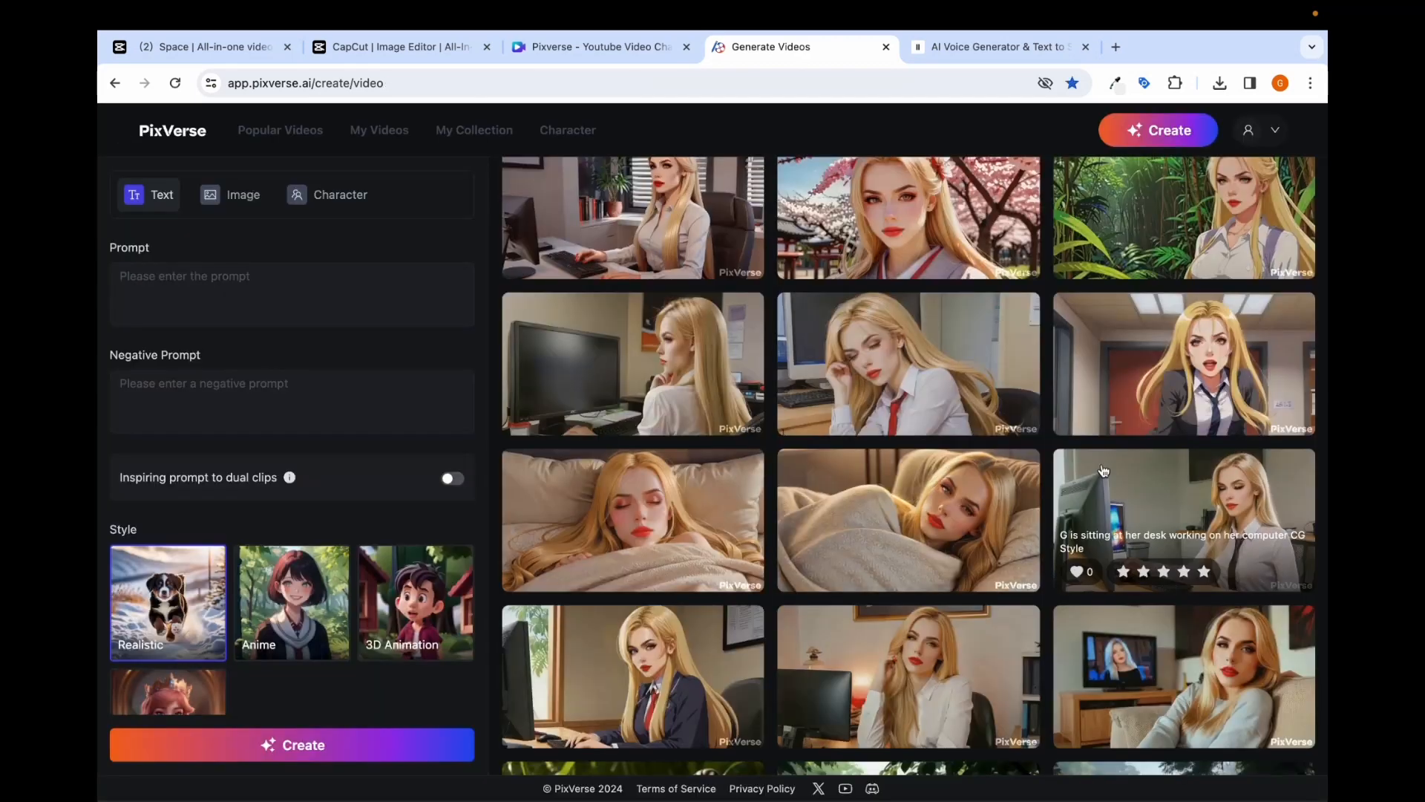
# - Review the "CG Style" desk clip and the home office clip in 3D animation style, including its prompt details
pyautogui.click(1102, 468)
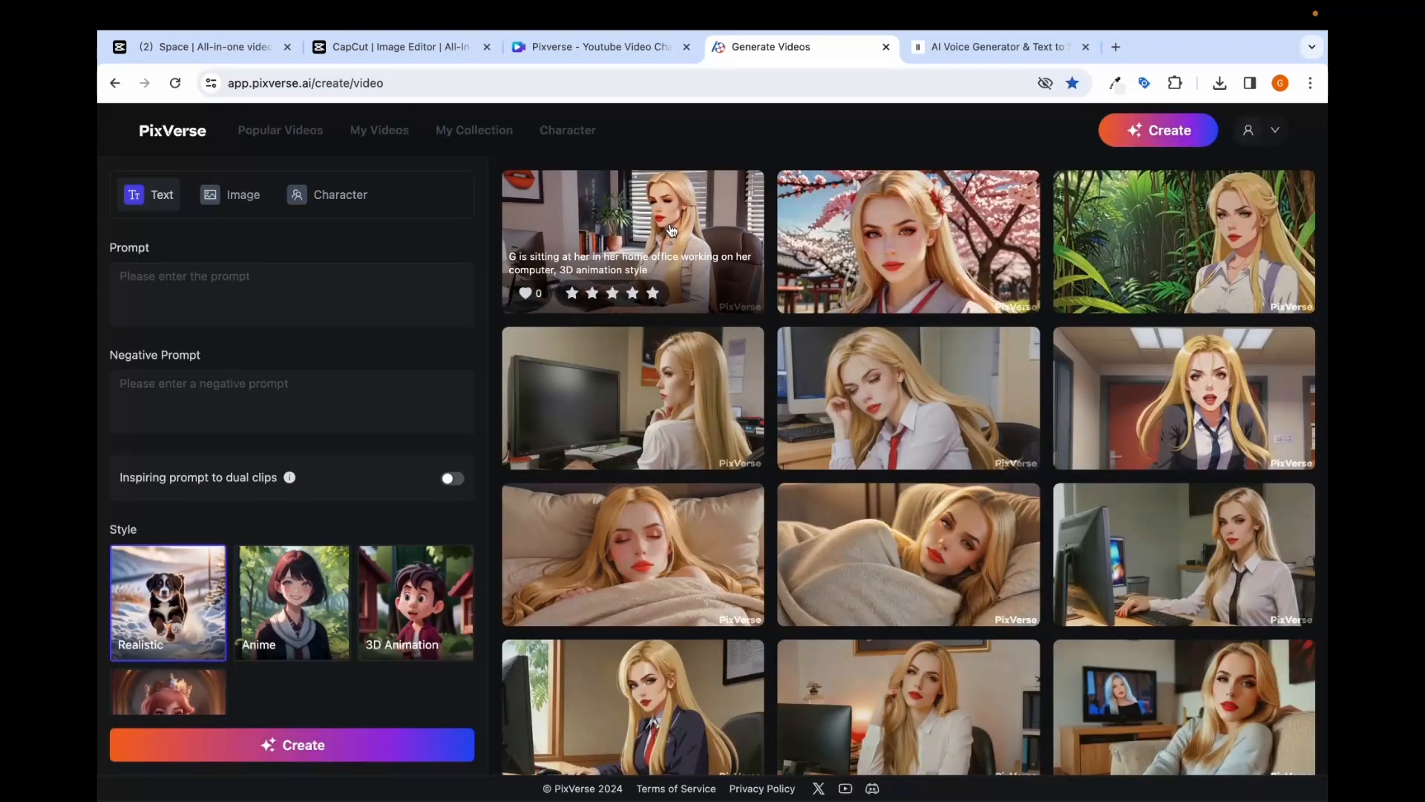
pyautogui.click(671, 231)
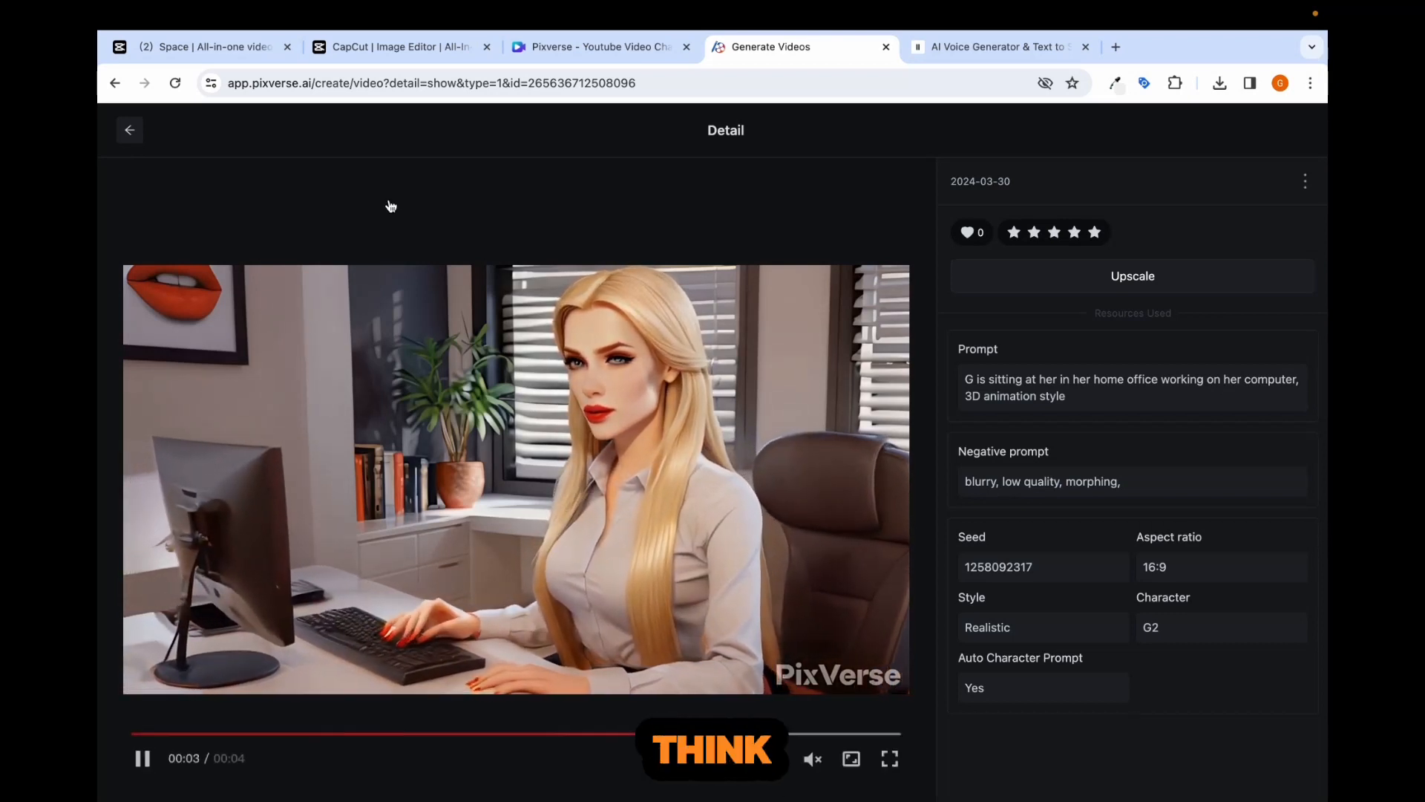
pyautogui.click(130, 134)
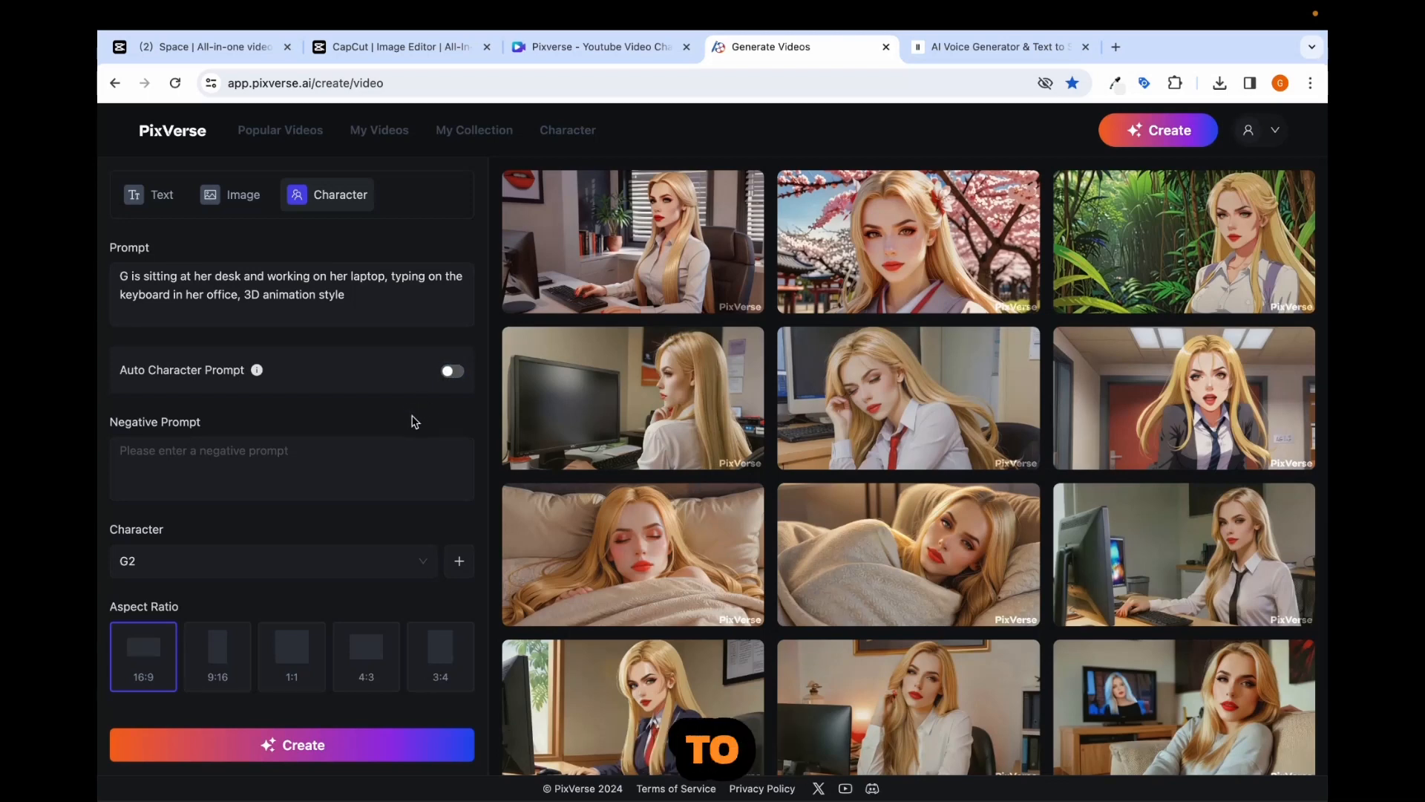
# - Generate the 16:9 video of character G2 typing on her laptop in 3D animation style and open the finished clip's details
pyautogui.scroll(-1, 413, 420)
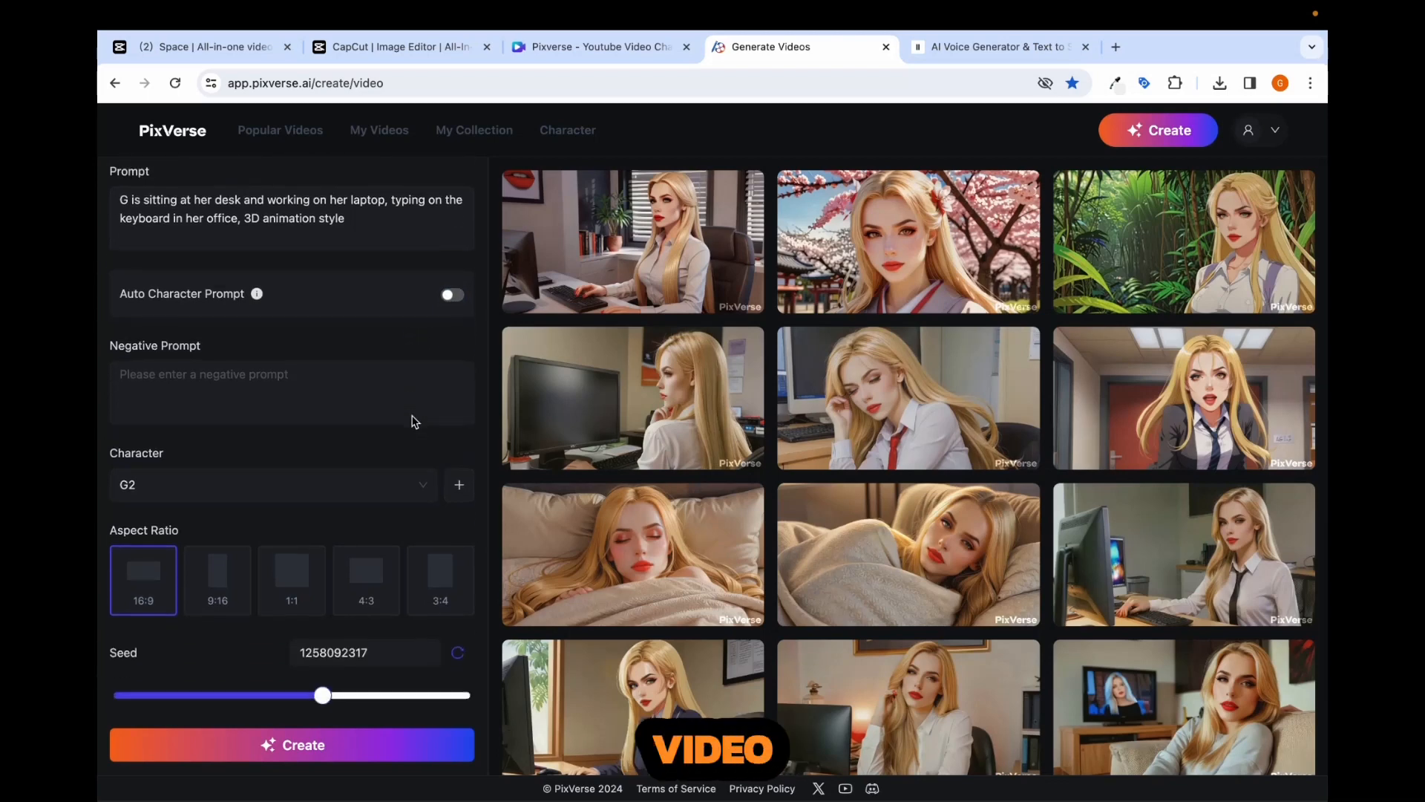
pyautogui.click(301, 747)
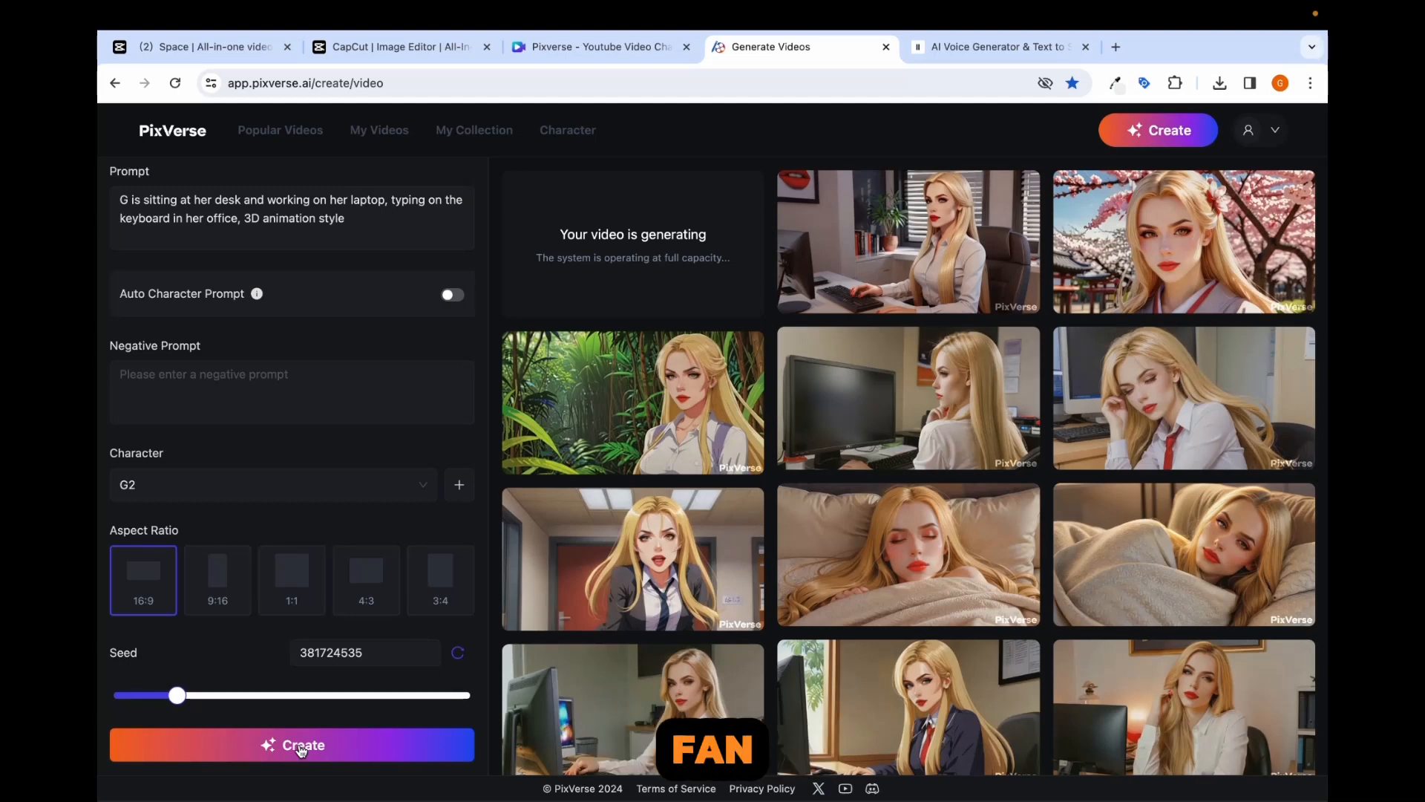
pyautogui.moveTo(648, 6)
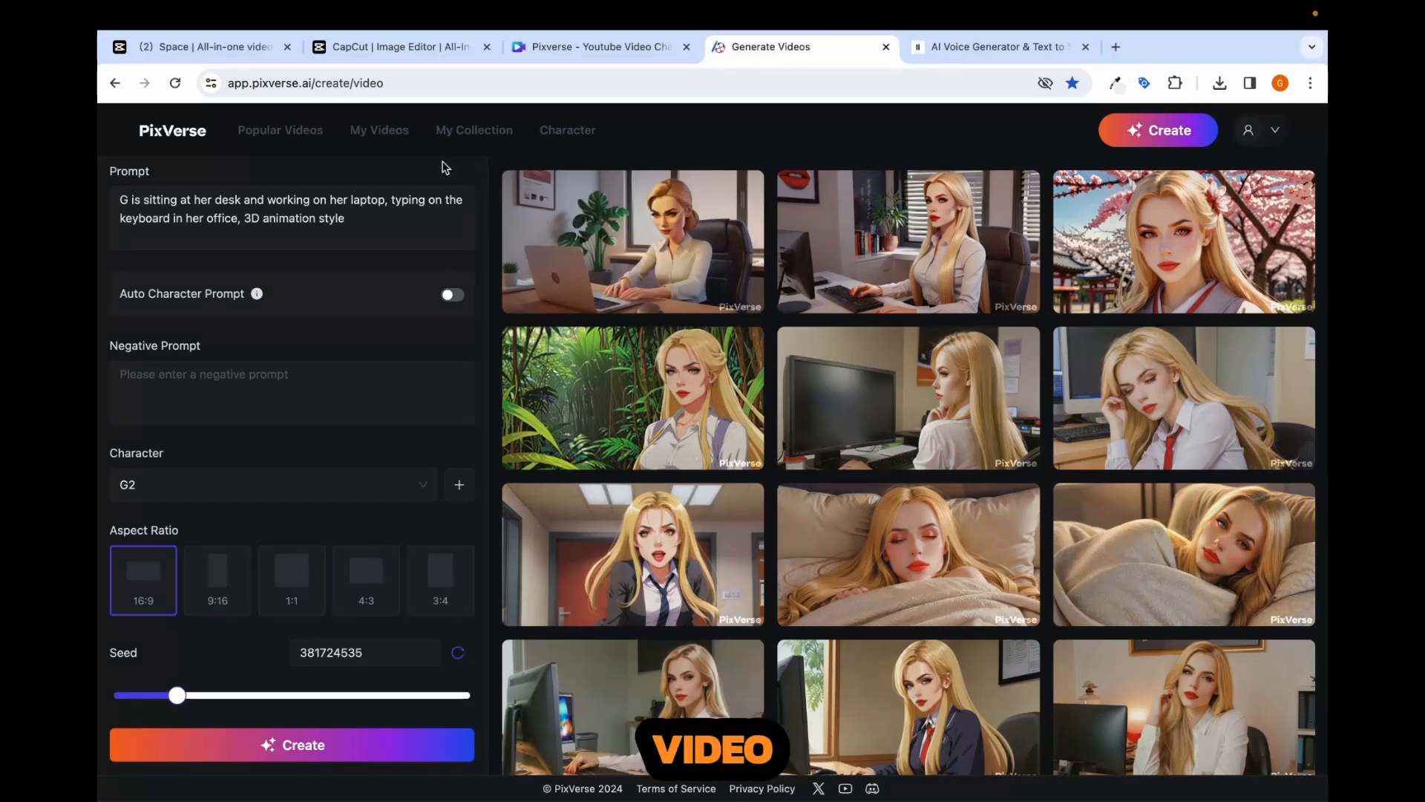
pyautogui.moveTo(638, 220)
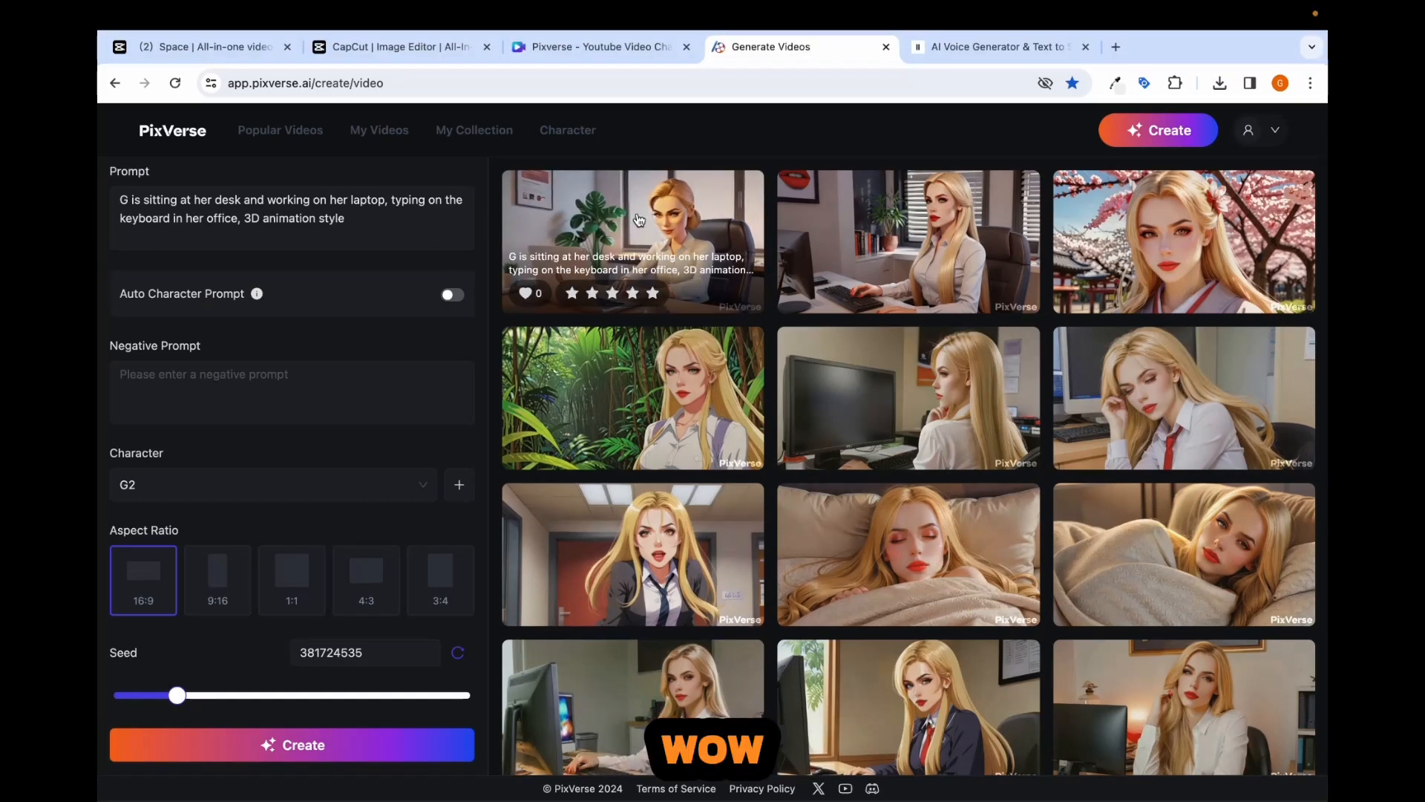
pyautogui.click(639, 219)
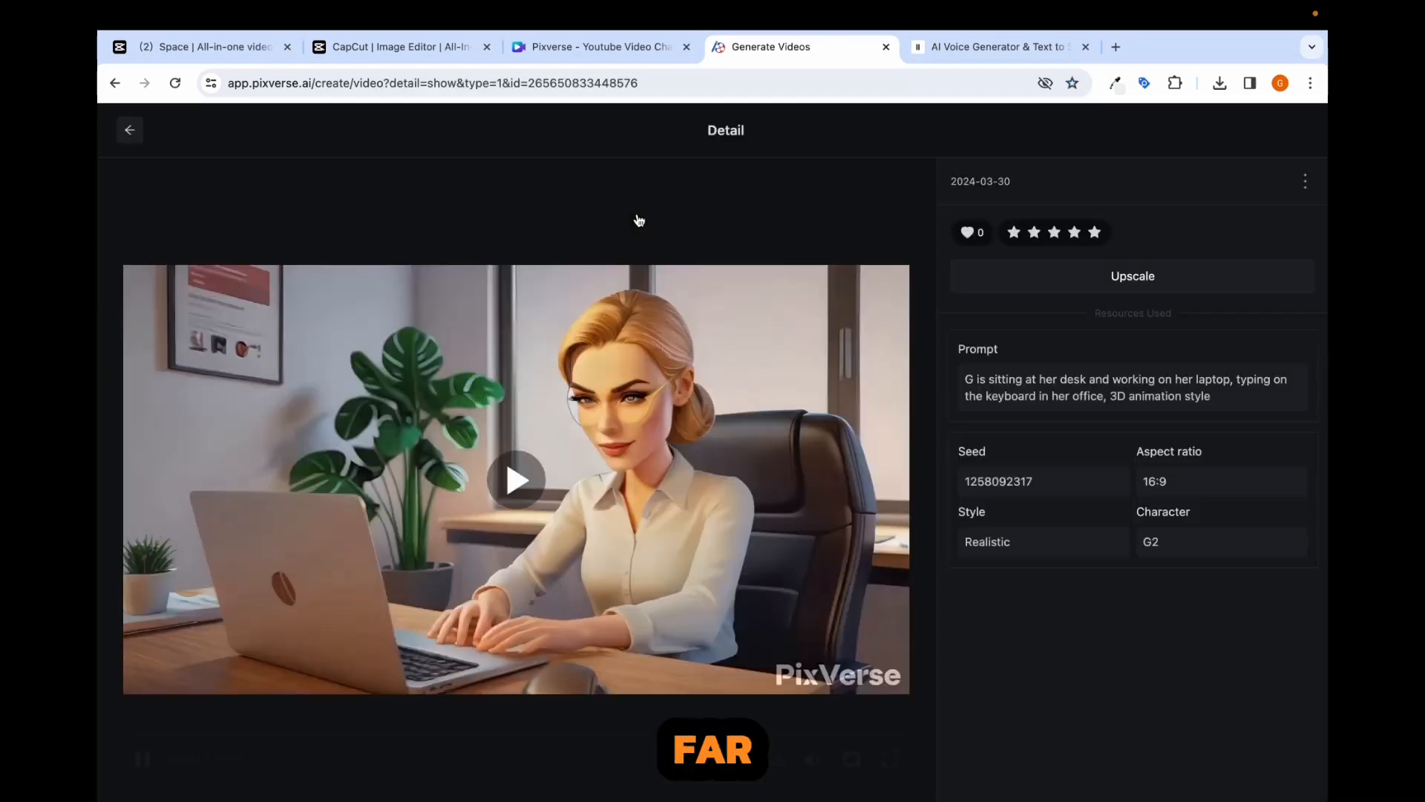